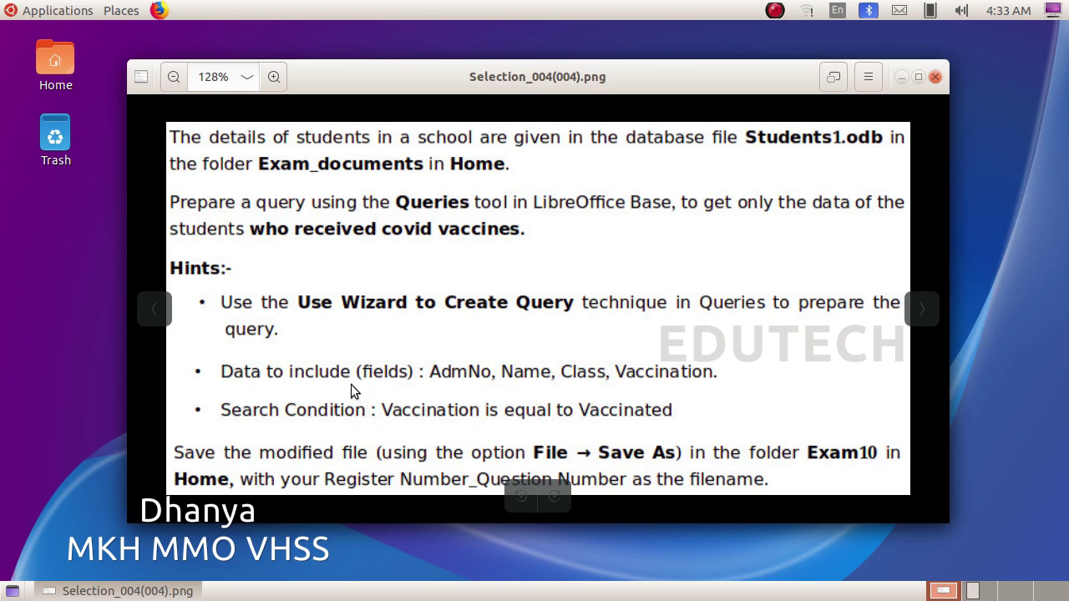
Step: Show the Malayalam question sheet in Image Viewer and move its window aside
click(155, 309)
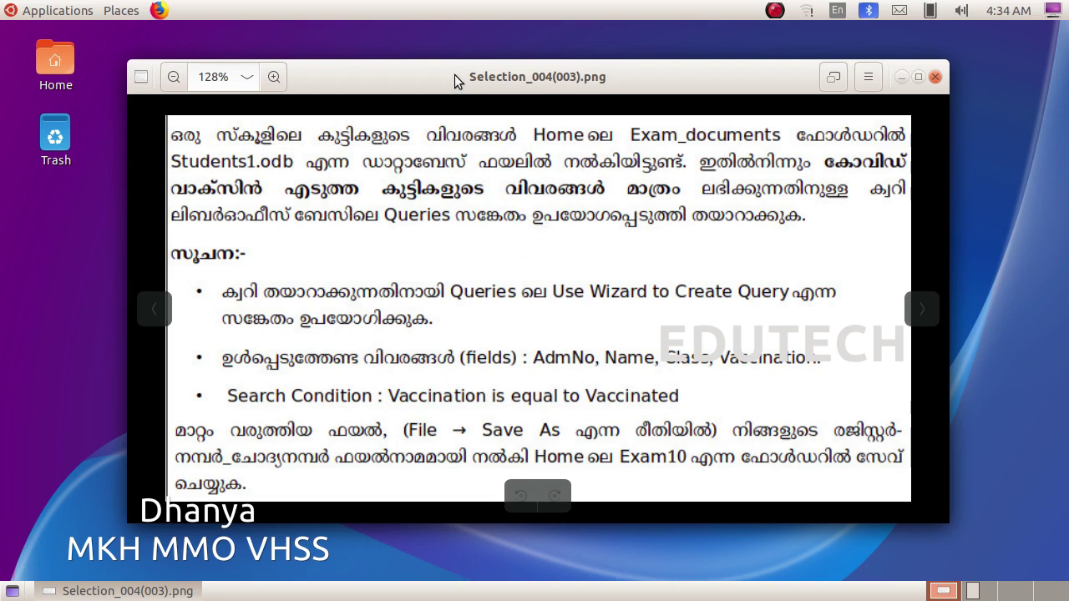
drag(455, 74, 503, 61)
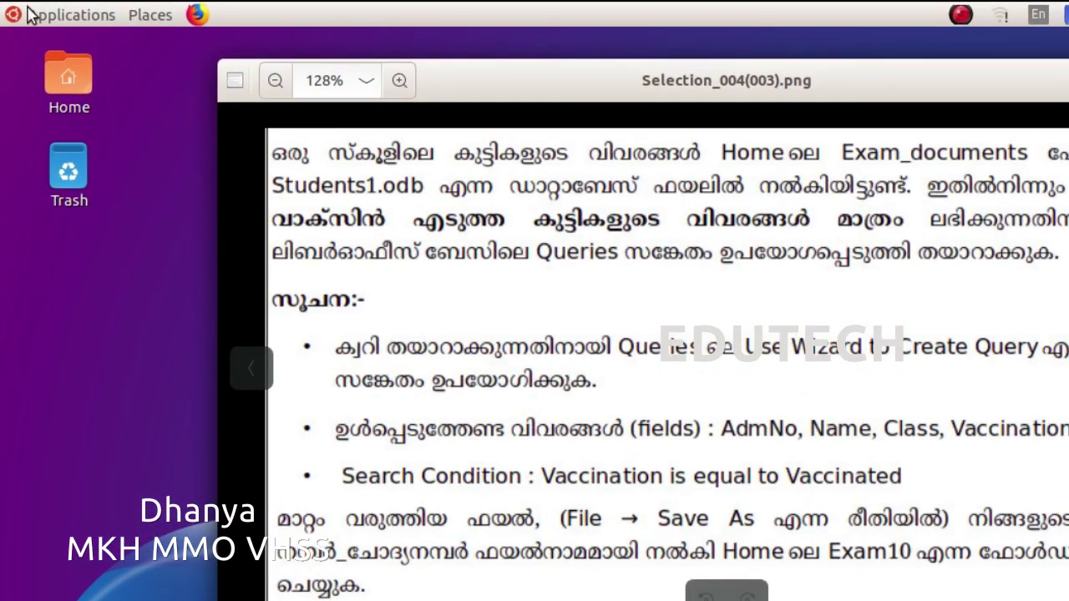
click(25, 11)
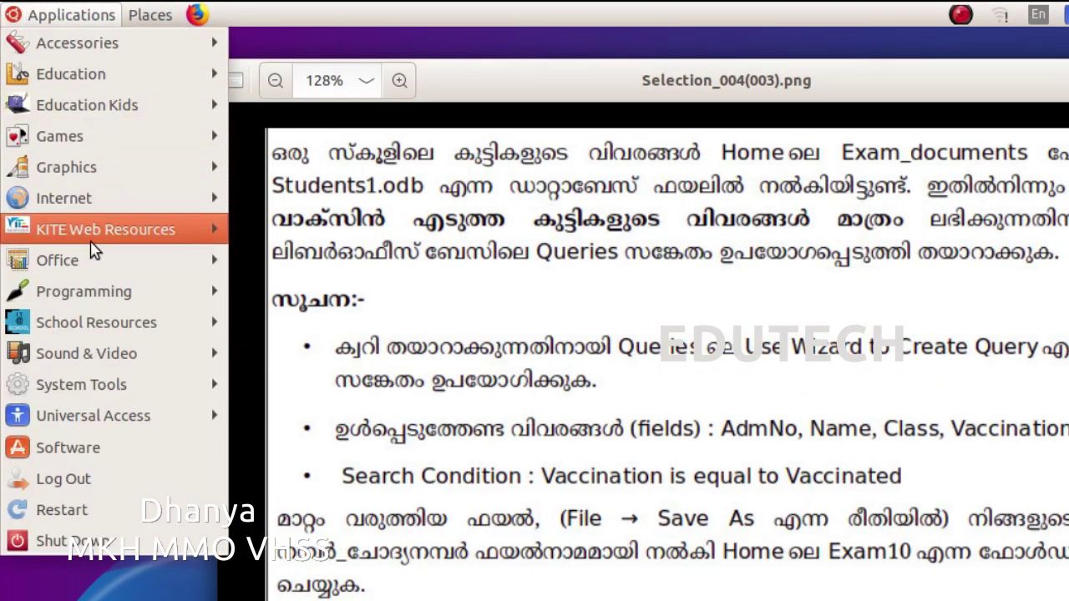
Step: Launch LibreOffice Base and open Students1.odb from Home > Exam_documents
mouse_move(57, 260)
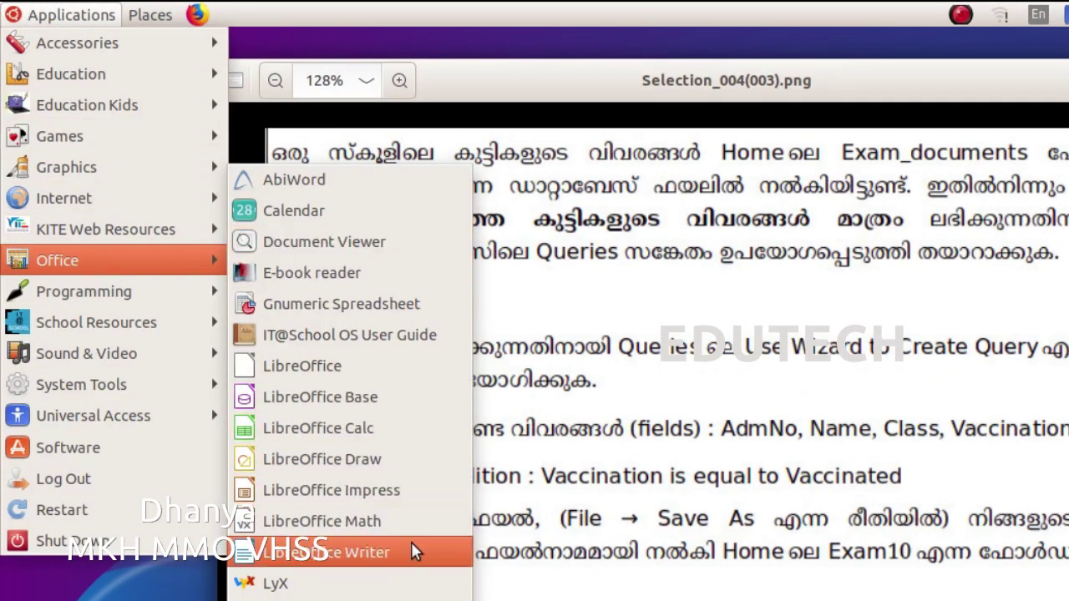
click(374, 408)
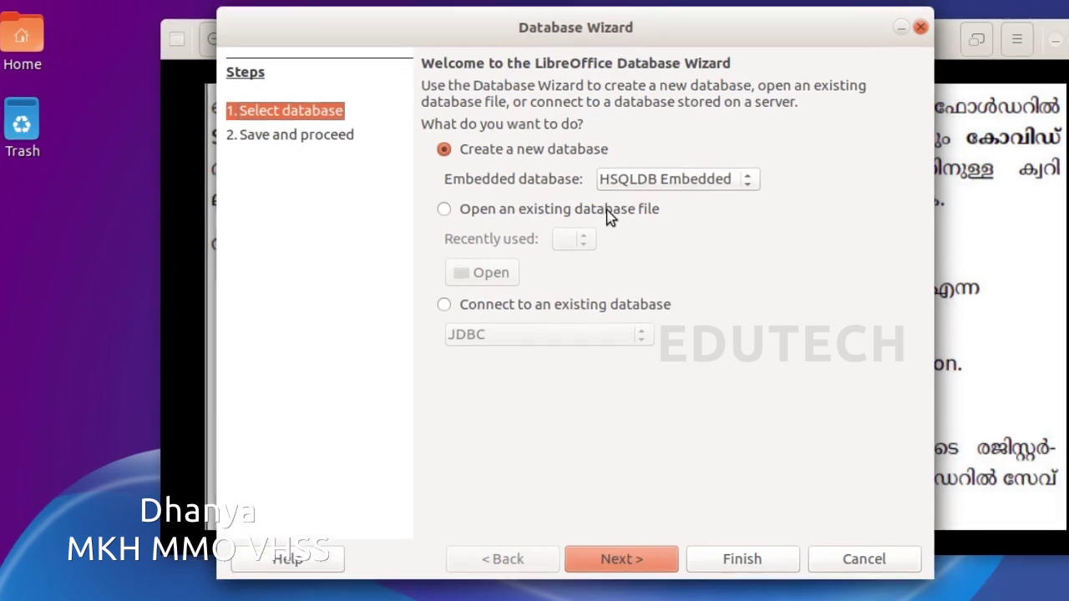
click(425, 210)
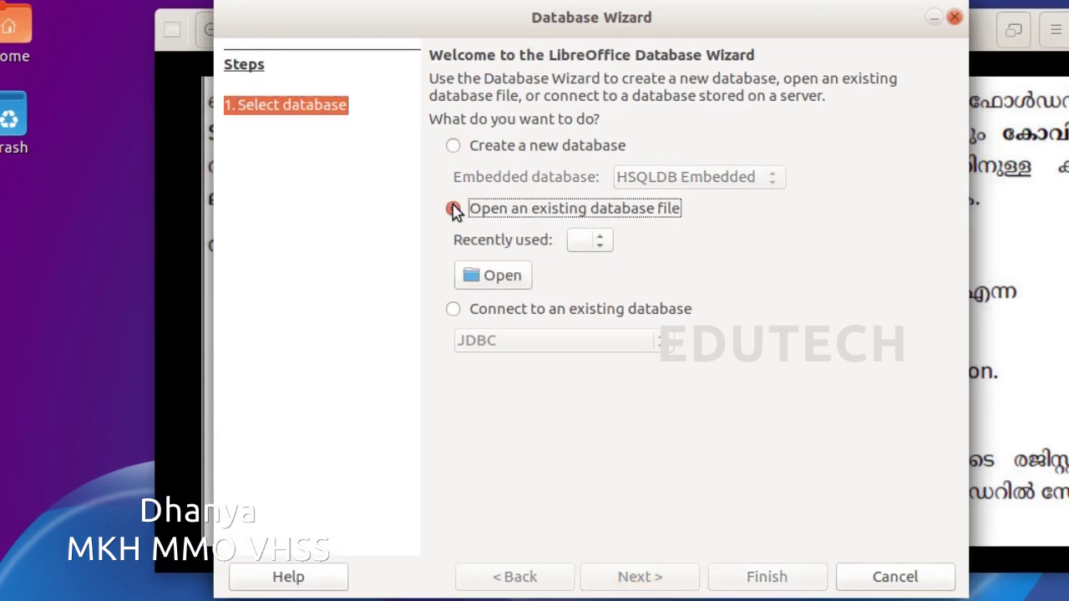
click(474, 284)
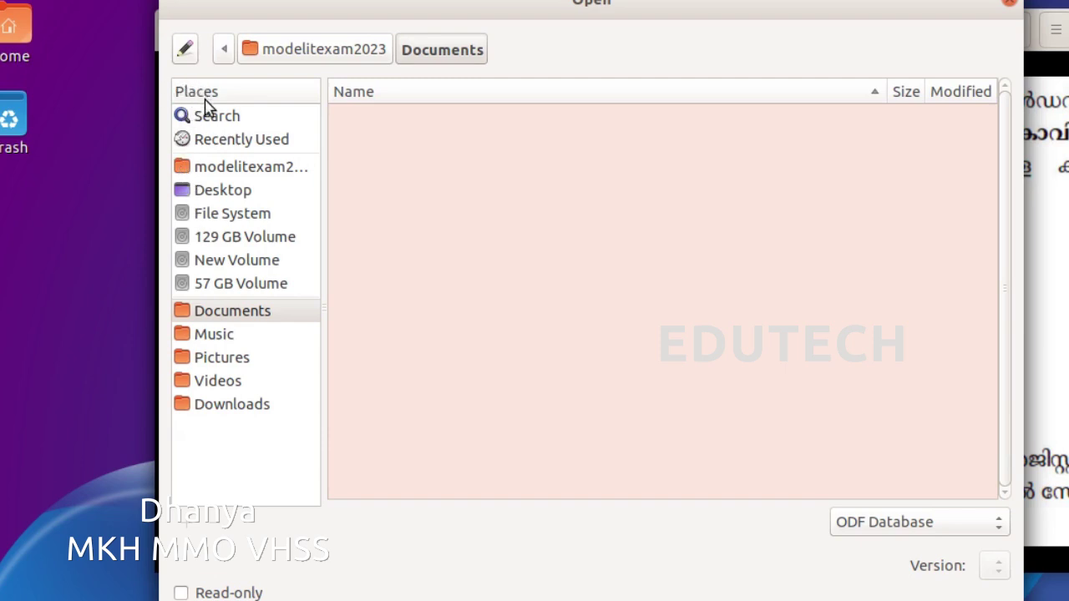
click(201, 177)
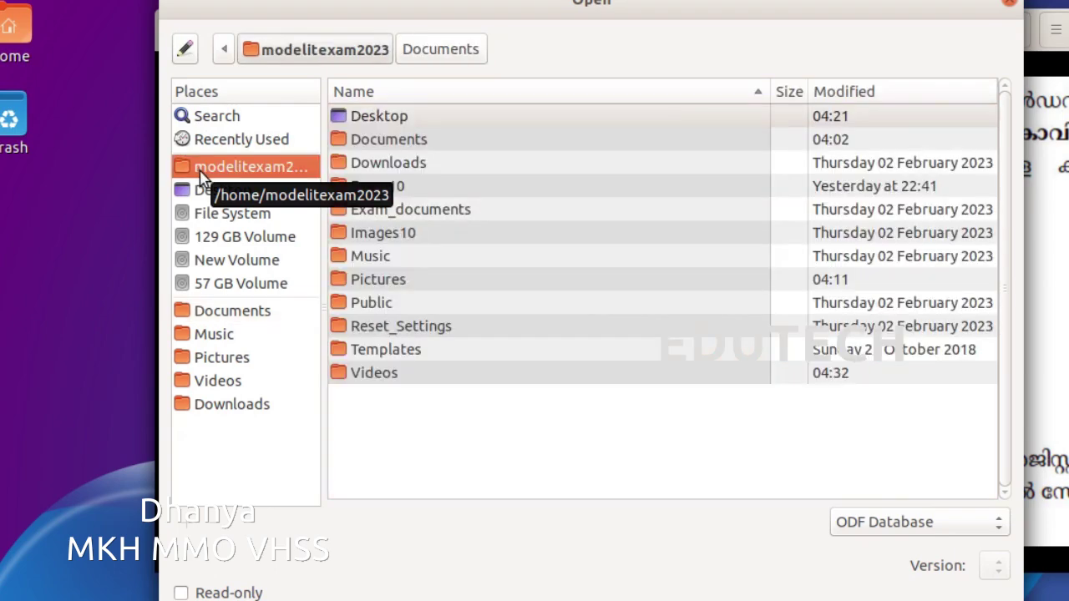
double_click(420, 214)
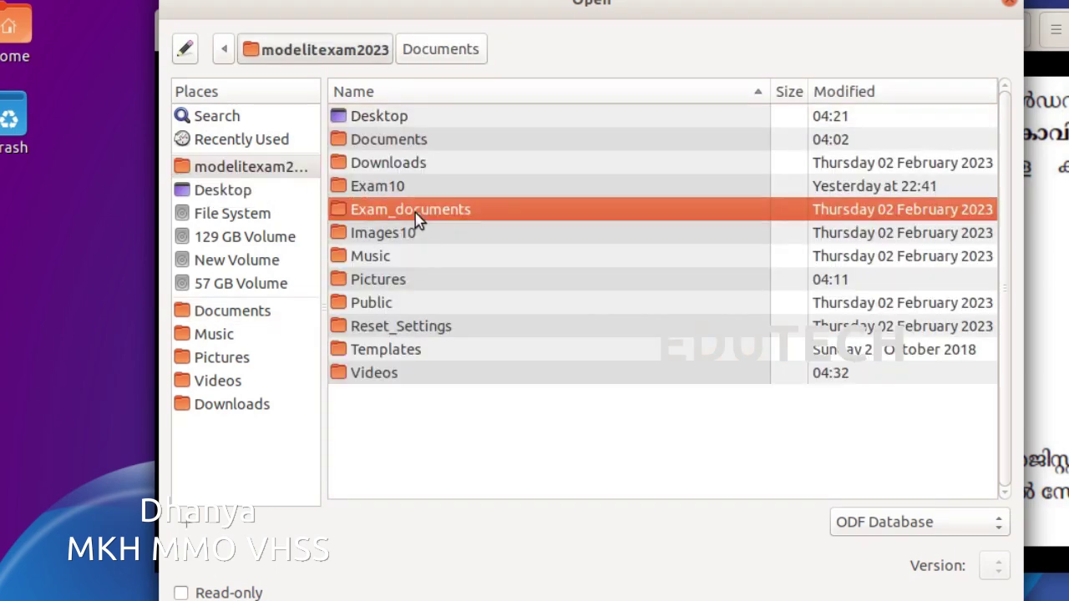
click(1059, 176)
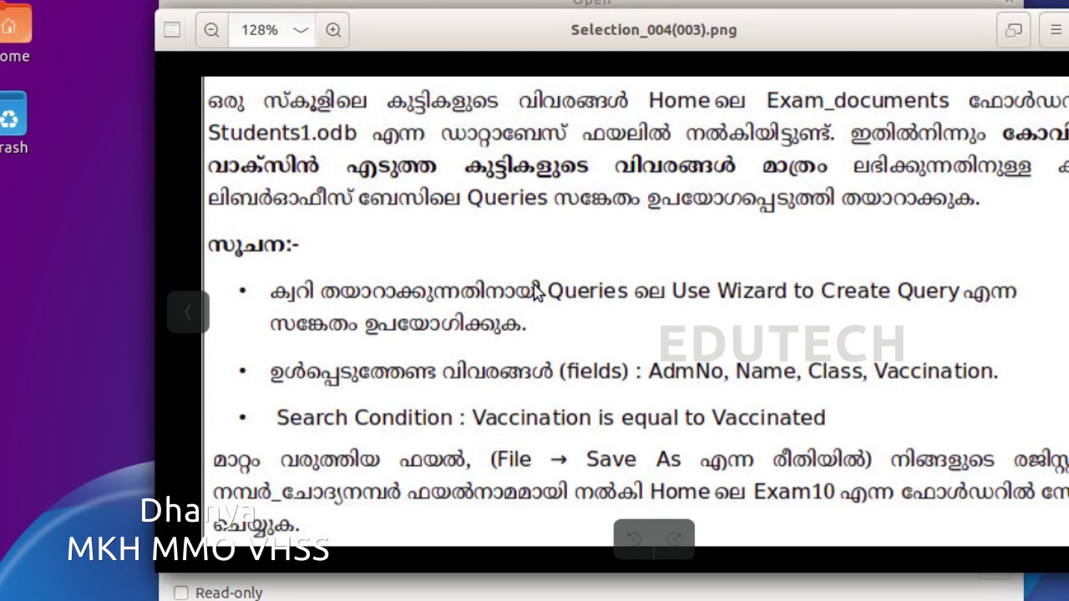
click(526, 593)
double_click(422, 144)
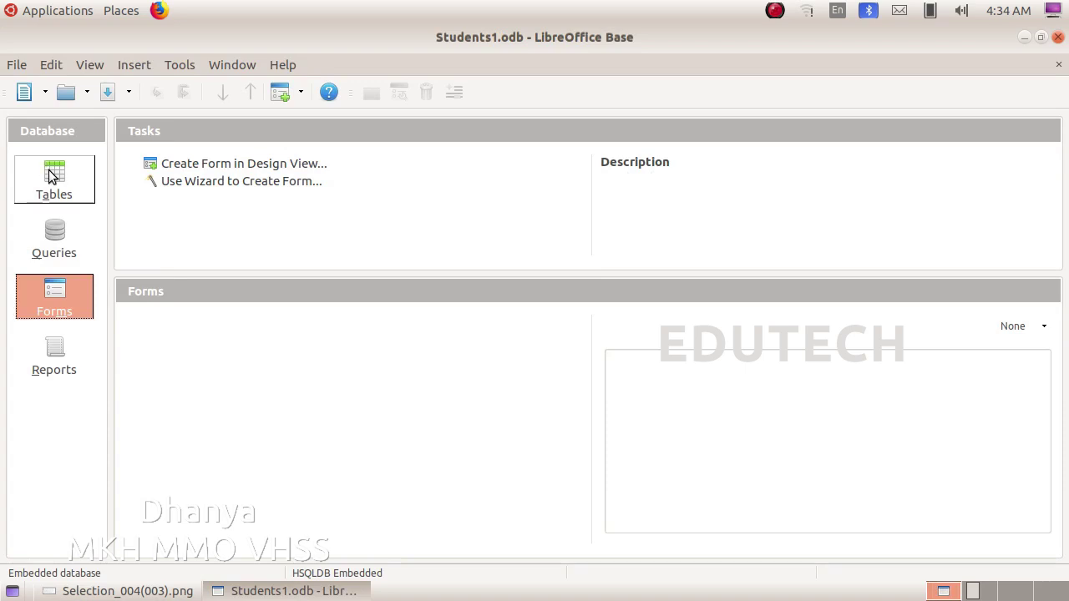
Step: View the Students table records, then close the table and the Students1.odb database
click(52, 177)
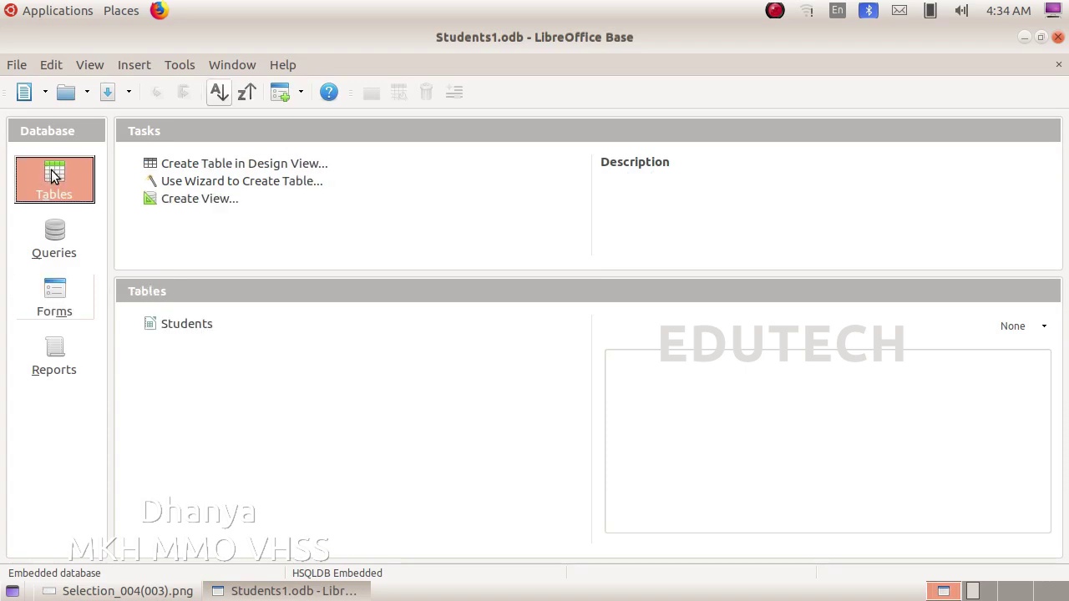
double_click(187, 326)
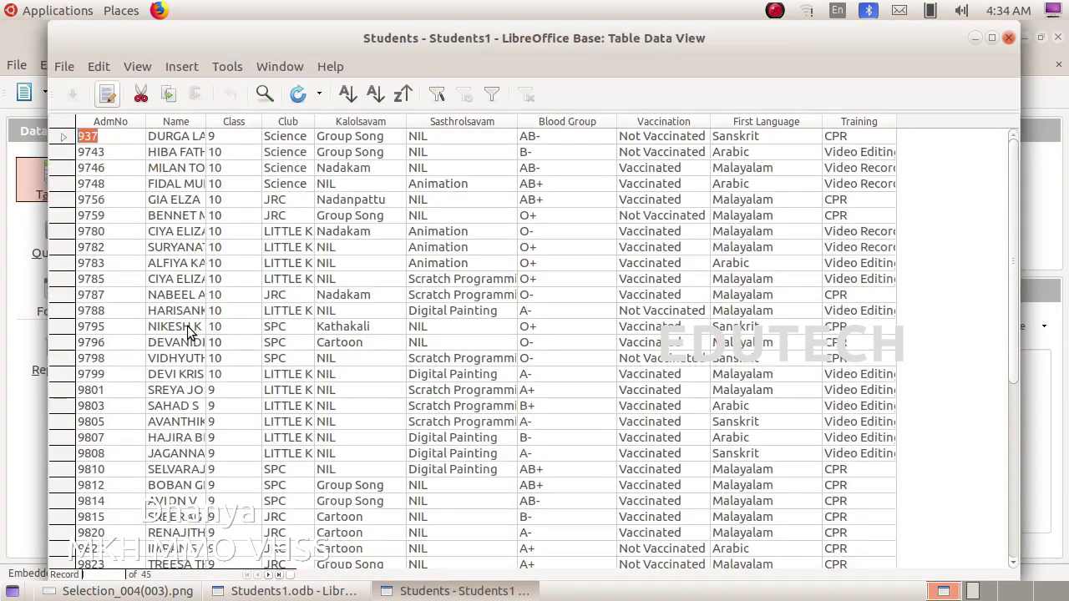
click(1008, 39)
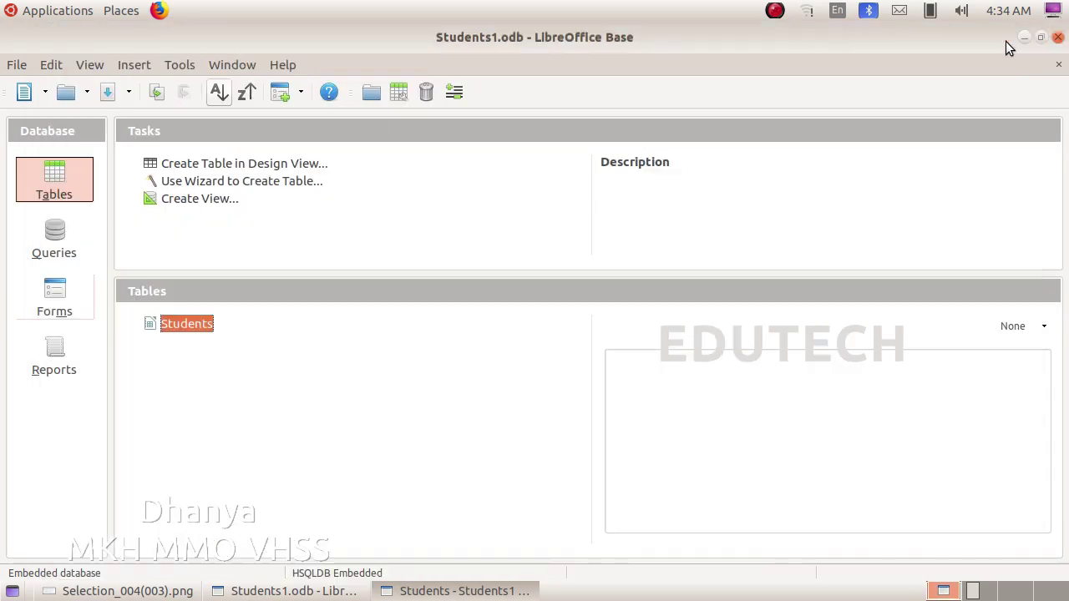
click(1058, 36)
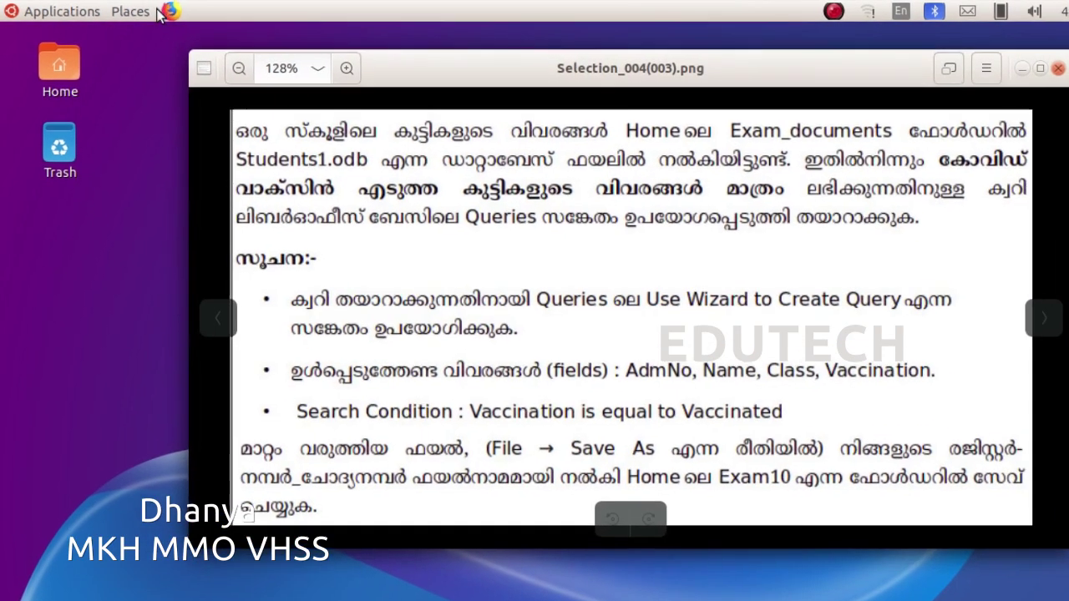
Step: Reopen Students1.odb from Home > Exam_documents through the Files browser
click(121, 10)
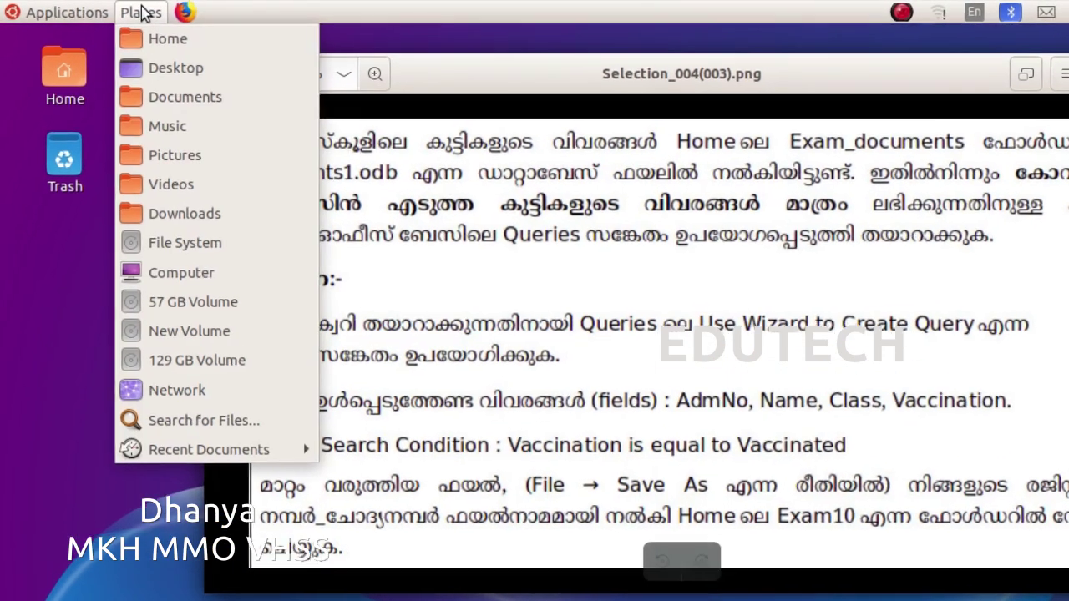
click(129, 32)
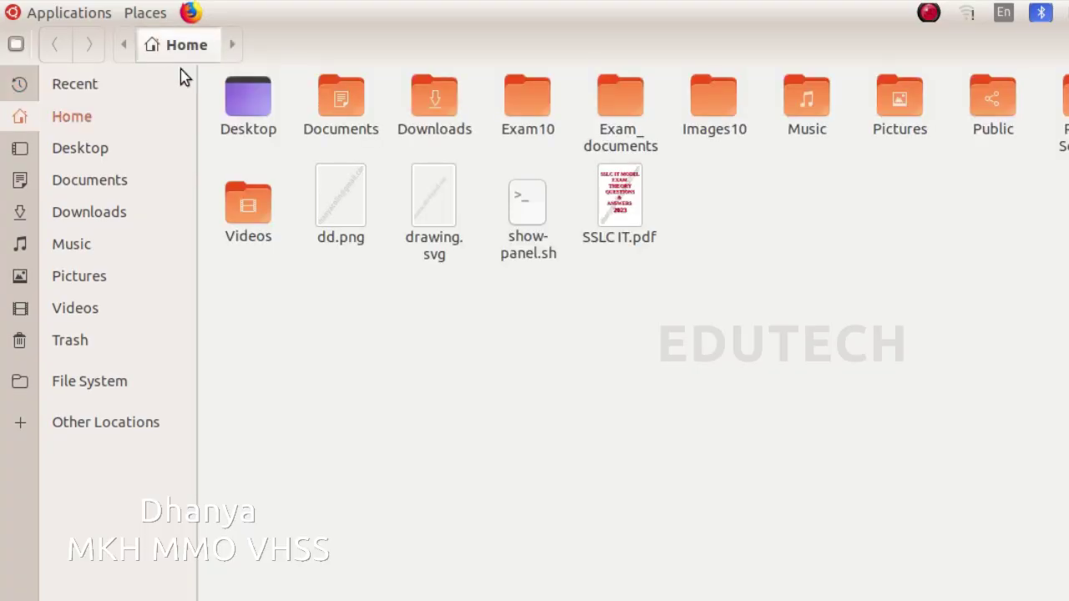
double_click(618, 116)
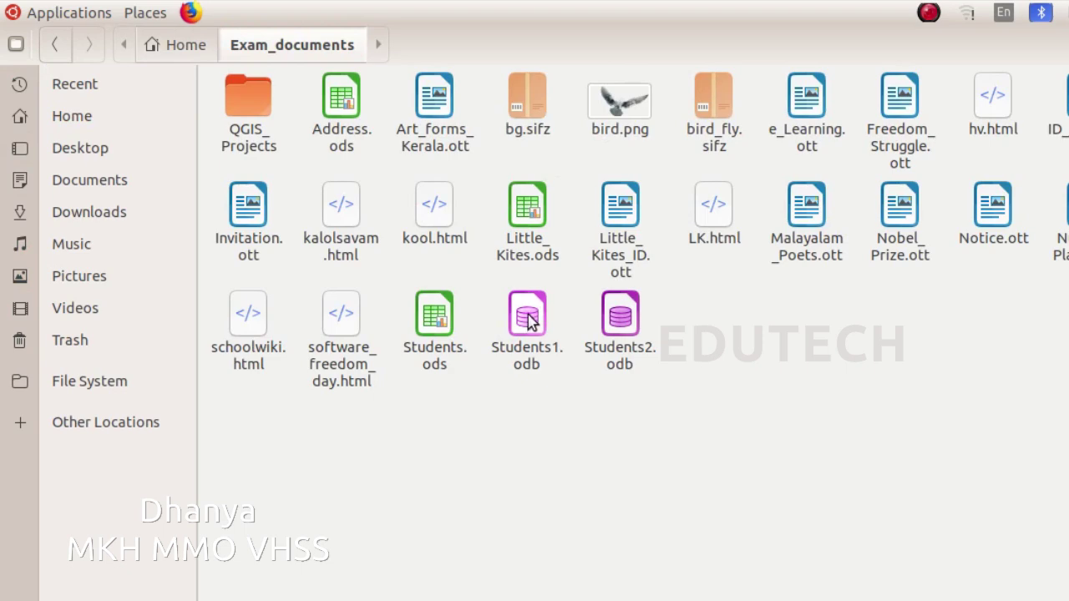
double_click(528, 313)
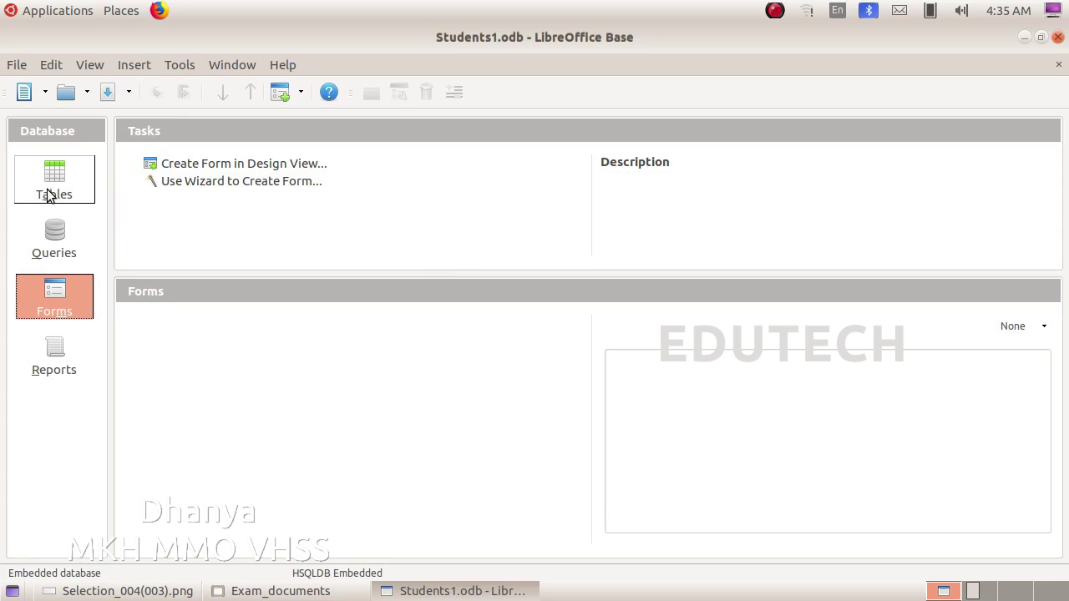
Step: Open the Students table's 45 records, then close the data view
click(48, 194)
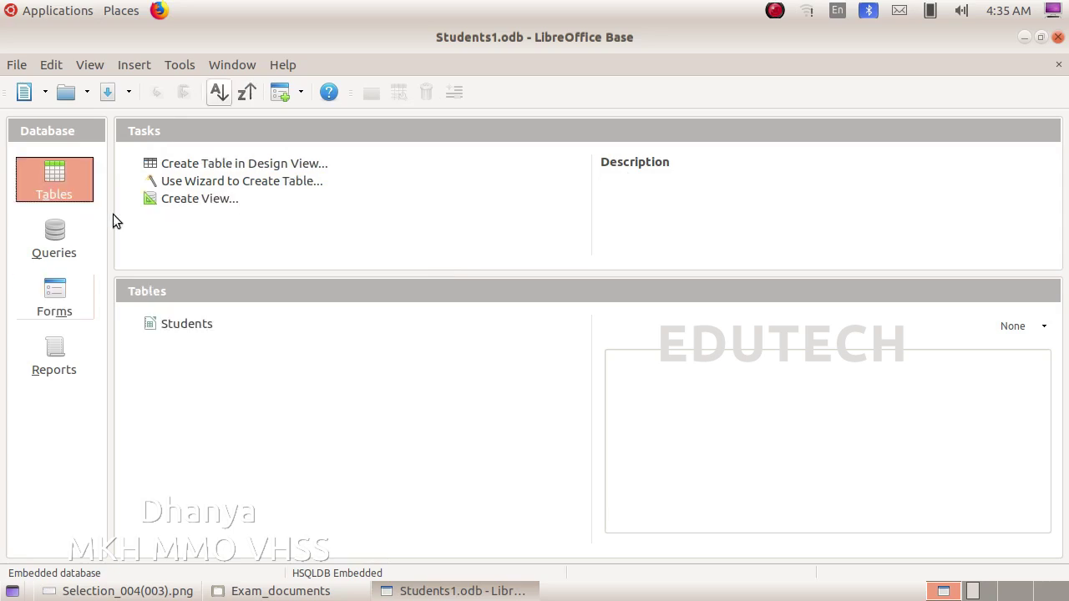
double_click(193, 323)
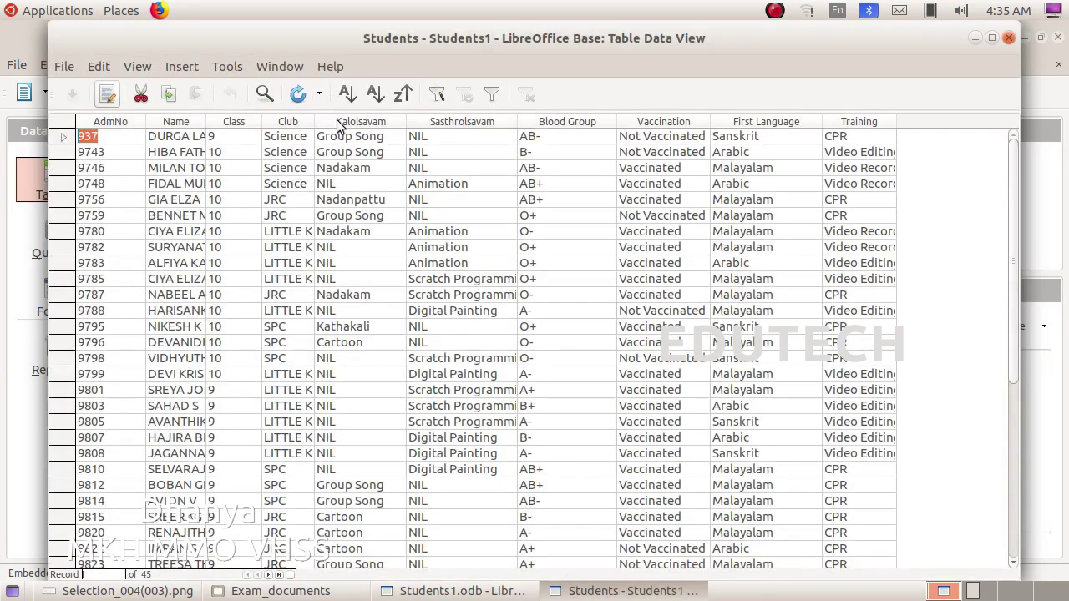
click(1008, 37)
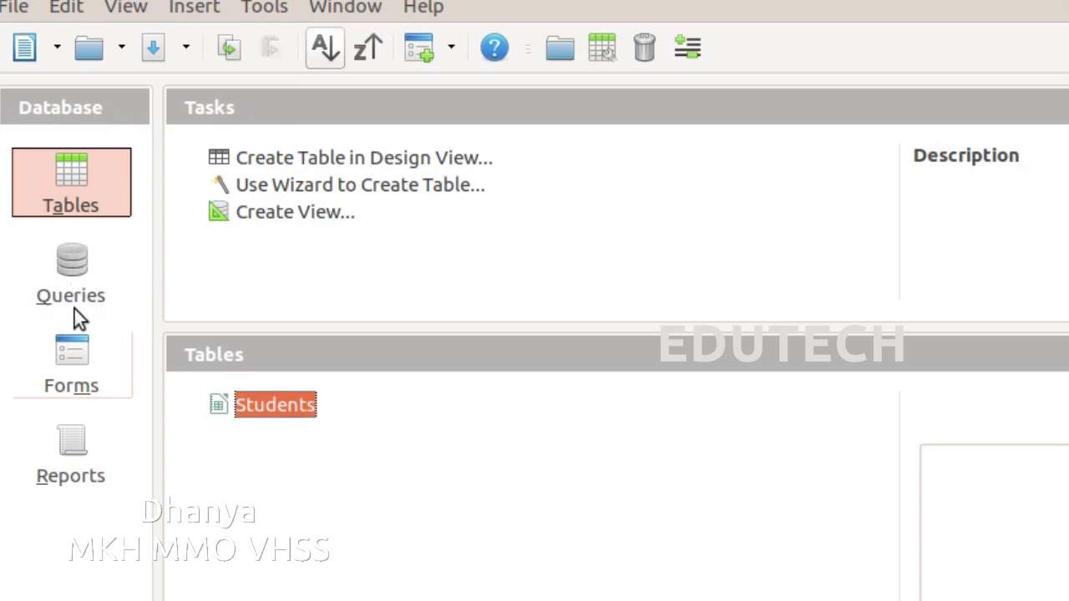
Step: In Queries, check the English question image, then launch Use Wizard to Create Query
click(76, 267)
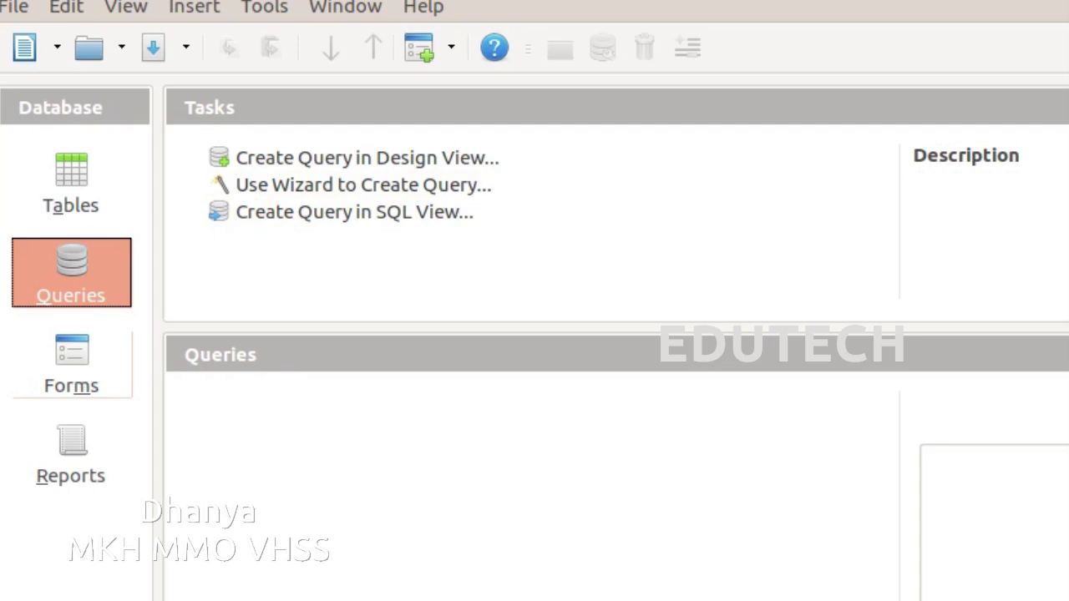
key(alt+Tab)
key(Right)
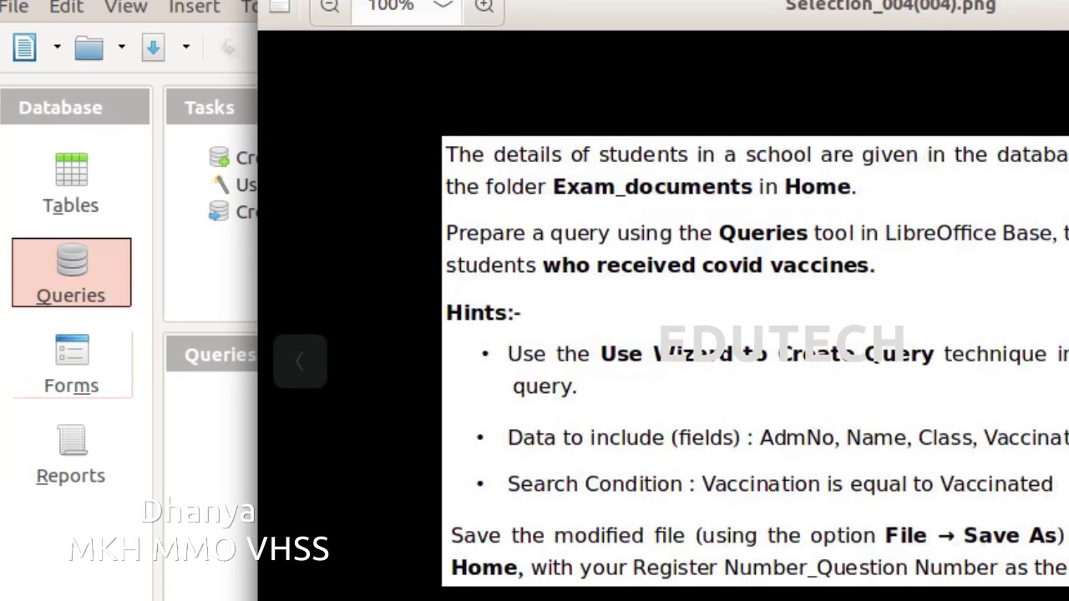
scroll(1009, 406, up, 3)
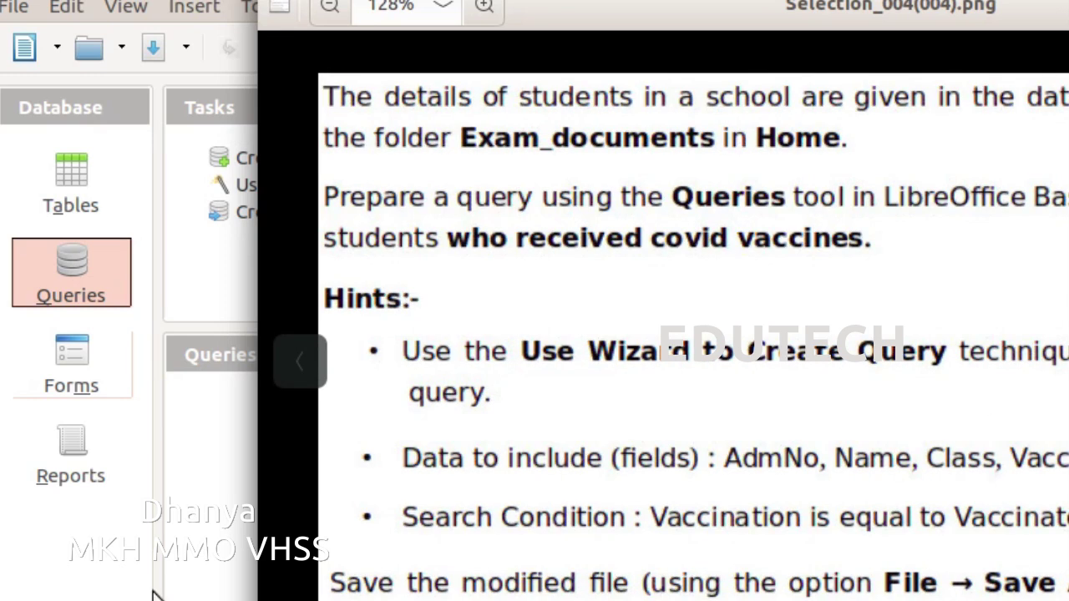
click(114, 395)
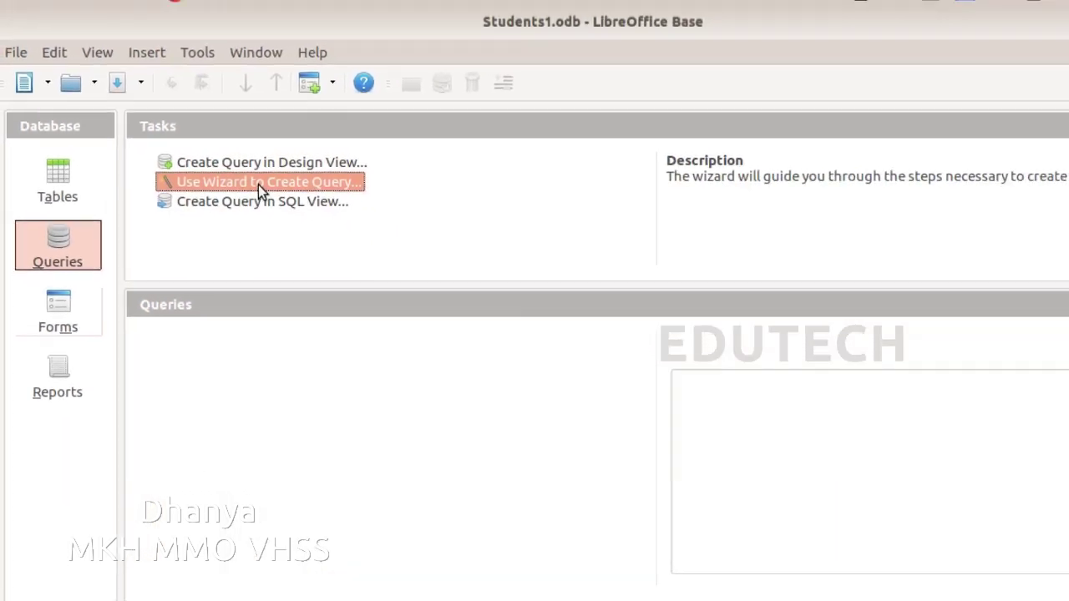
click(359, 187)
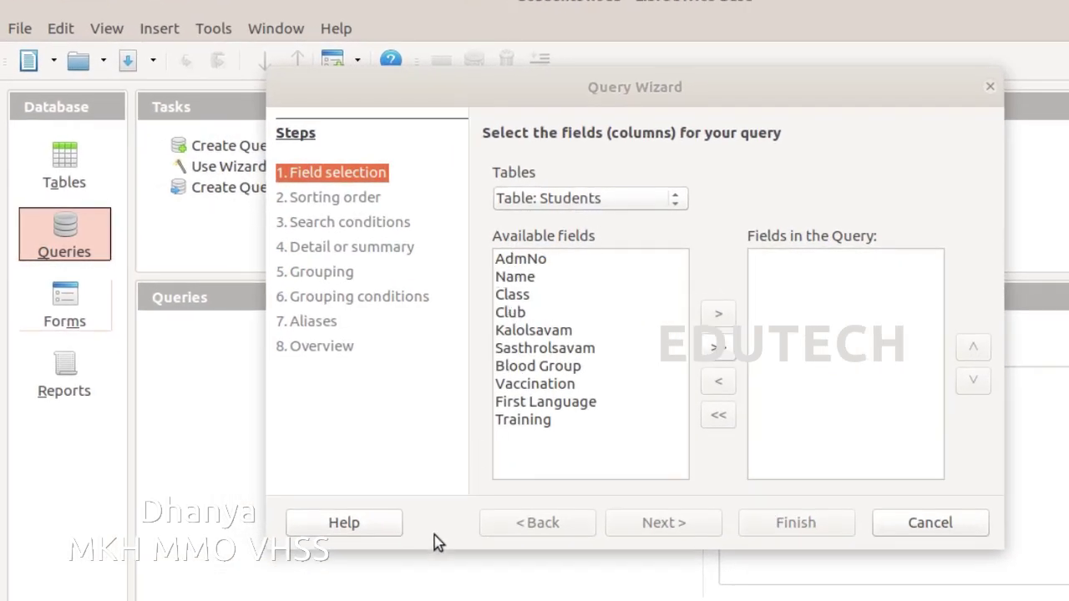
Step: Add AdmNo, Class and Vaccination to the query fields alongside Name, then advance to Sorting order
key(alt+Tab)
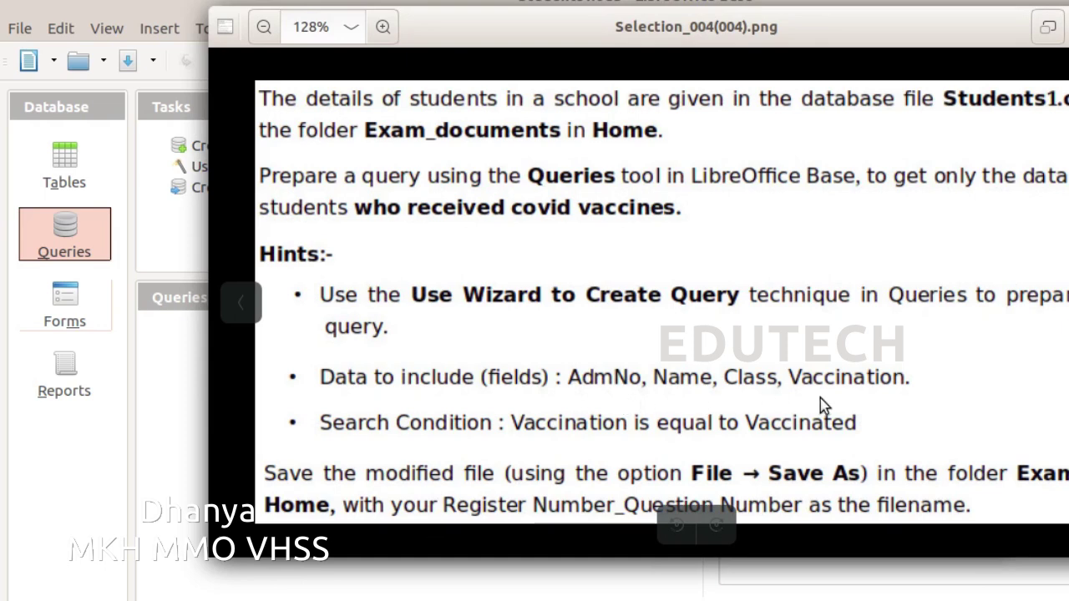
key(alt+Tab)
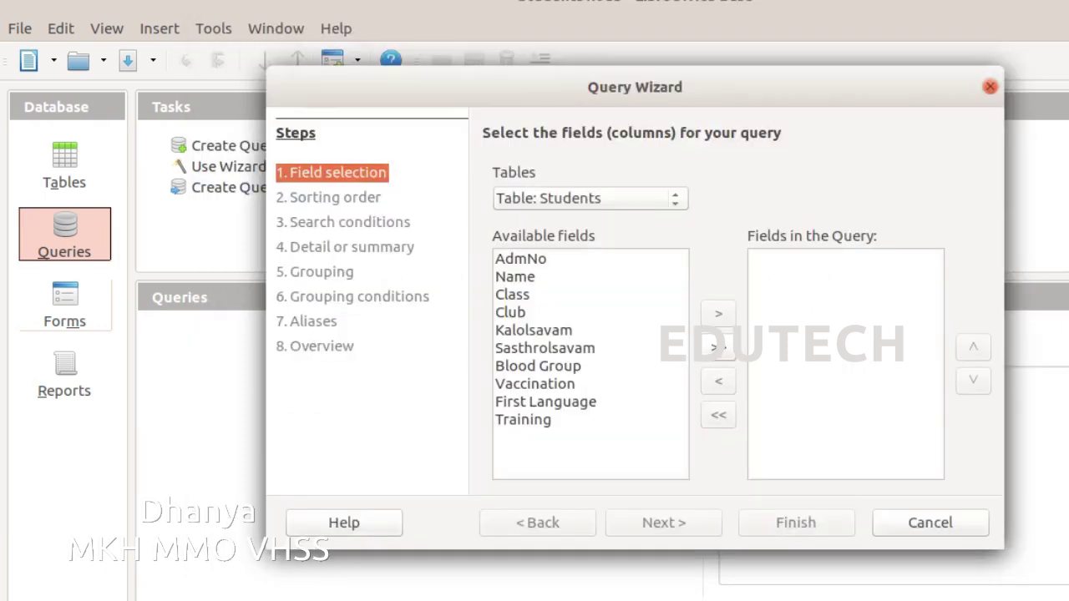
click(538, 259)
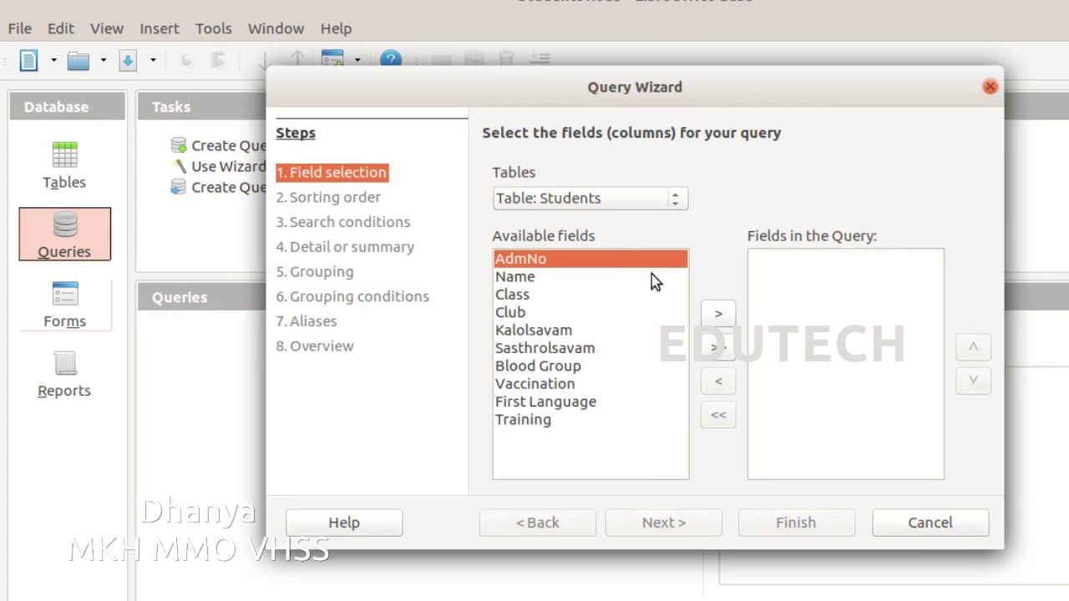
click(714, 315)
click(720, 313)
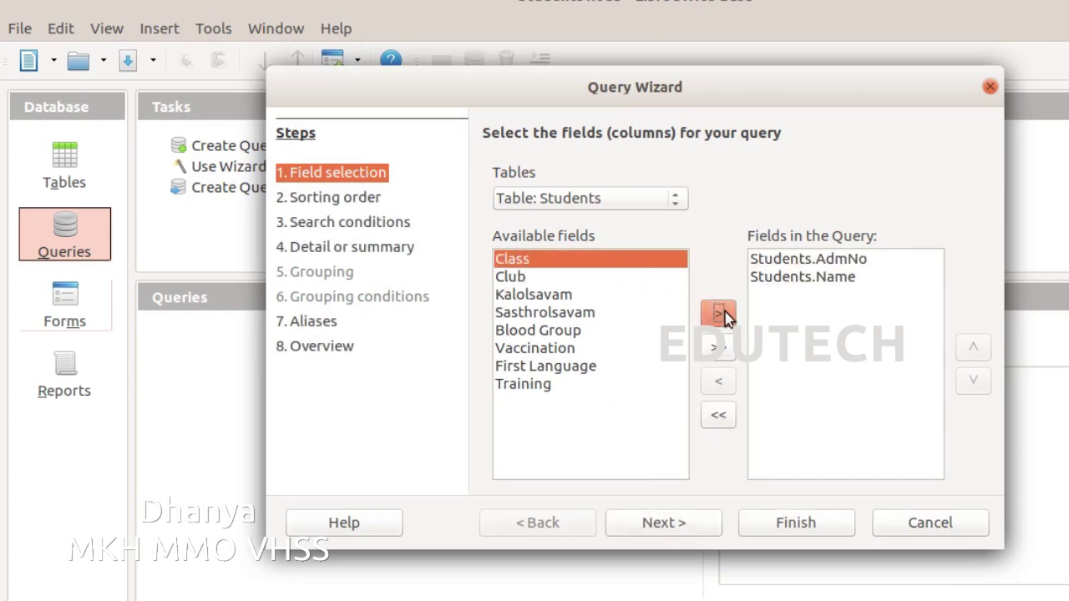
click(723, 319)
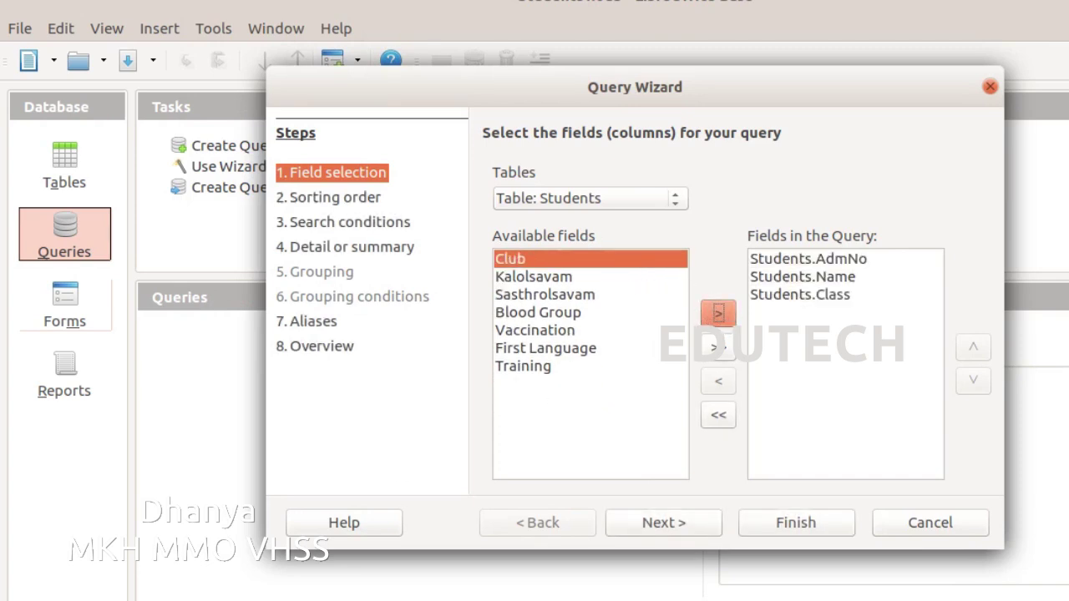
key(alt+Tab)
click(546, 332)
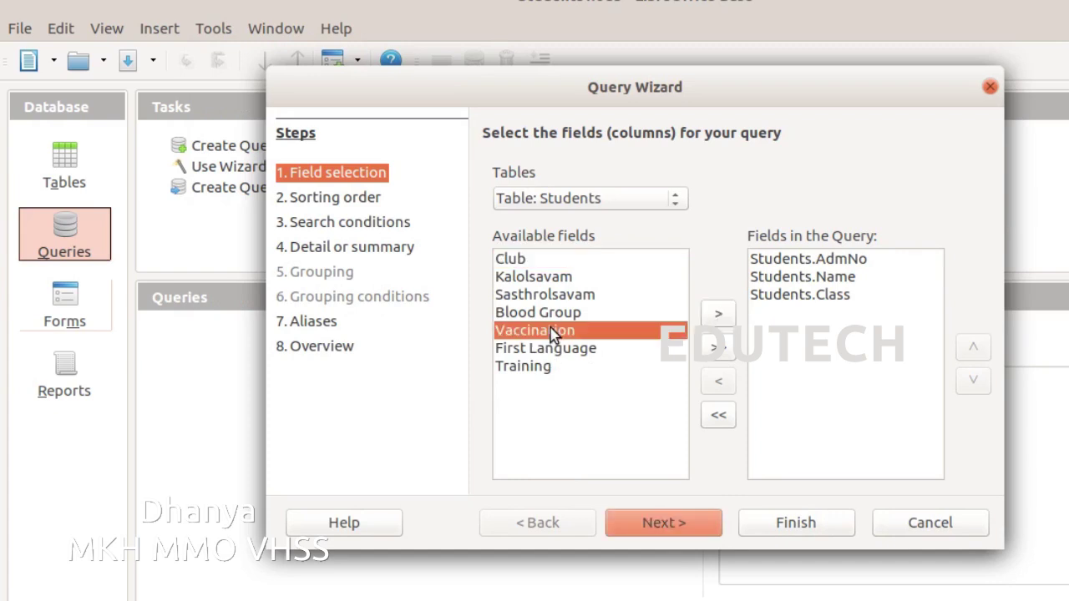
click(717, 313)
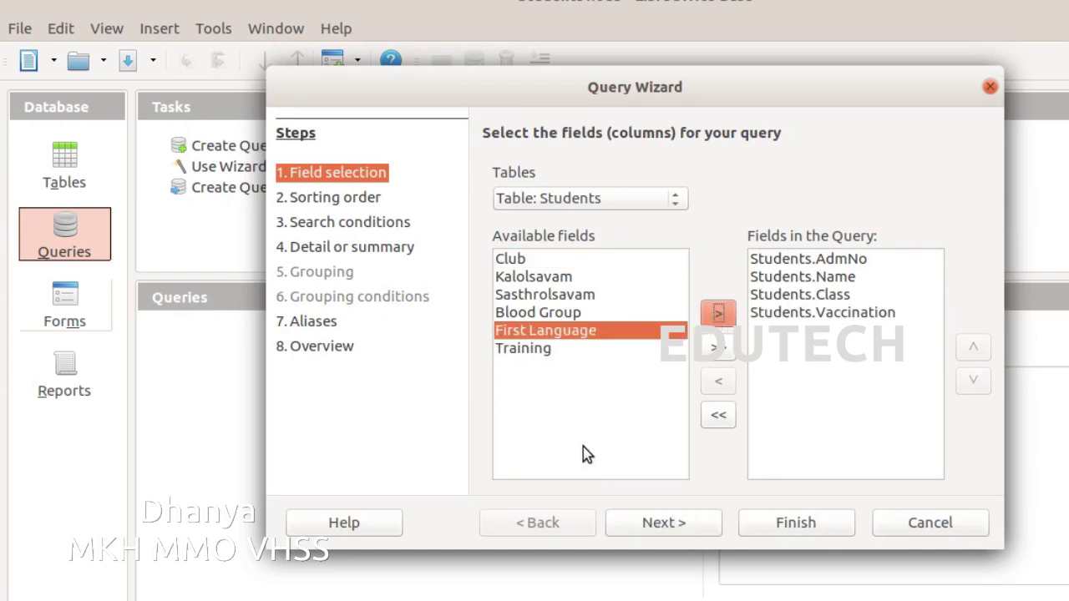
click(683, 523)
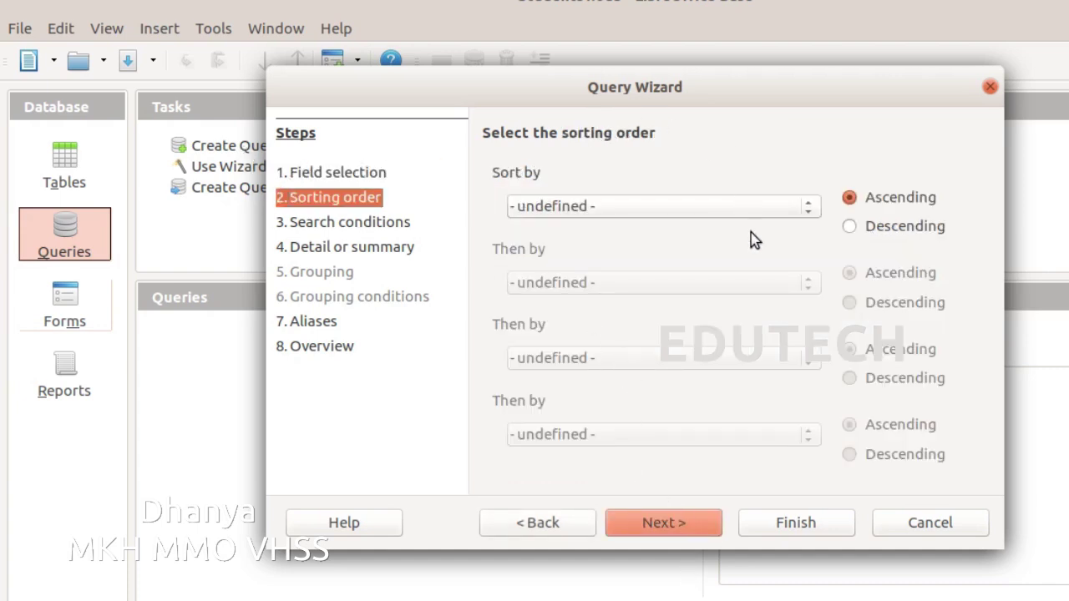
Step: Skip sorting and set the condition Students.Vaccination is equal to 'Vaccinated'
click(671, 524)
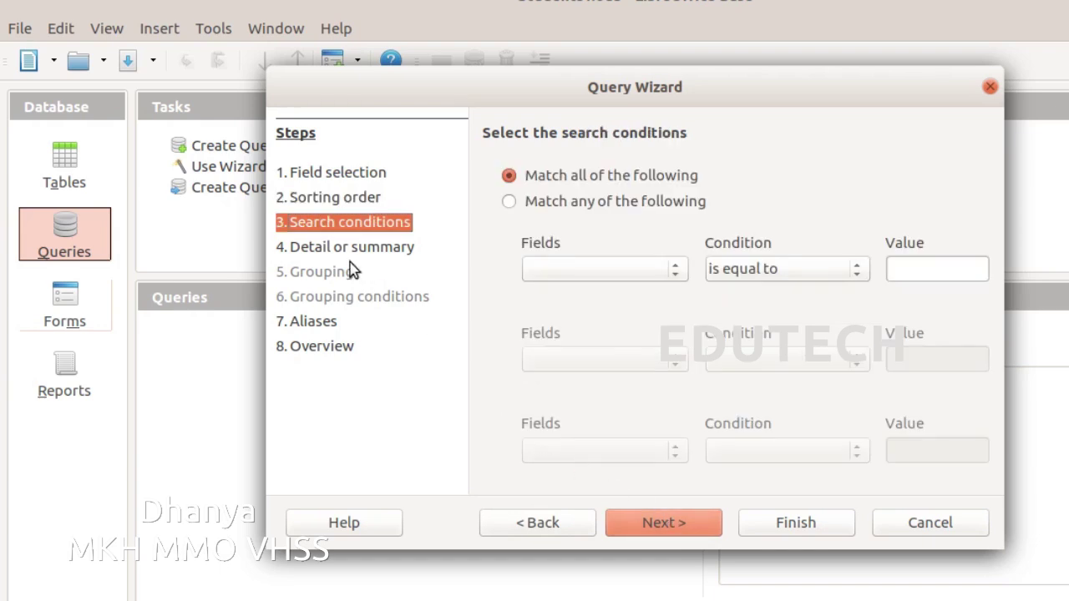
key(alt+Tab)
click(584, 271)
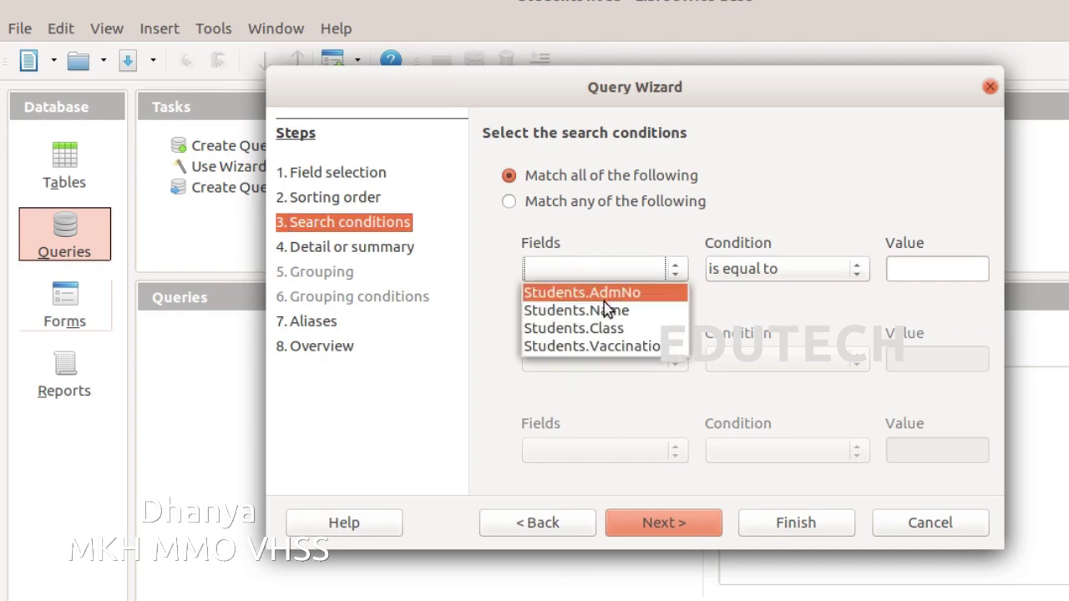
click(632, 347)
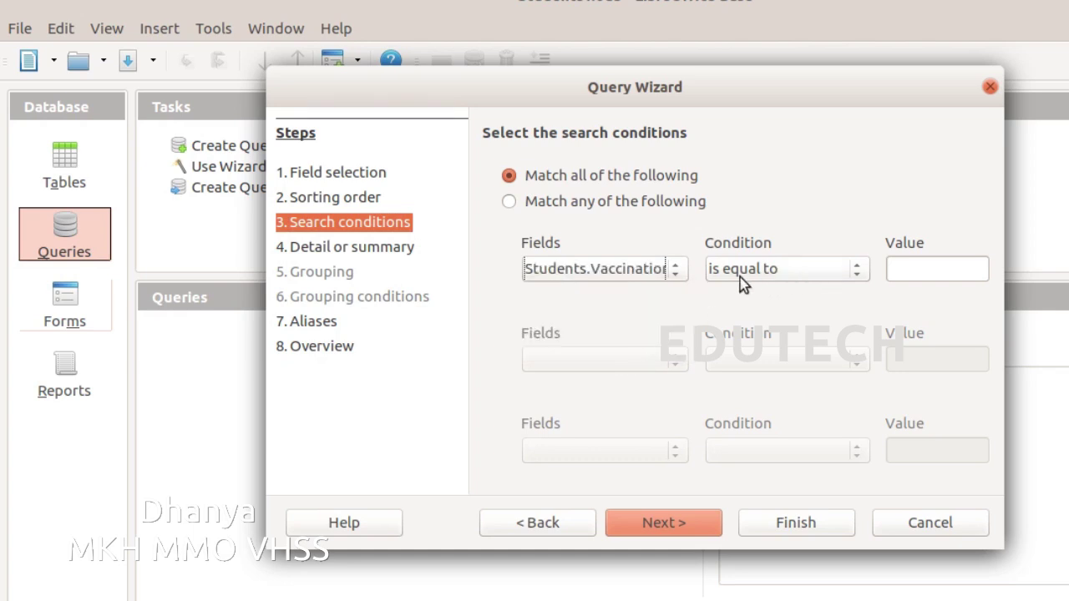
click(919, 268)
text(Vacc)
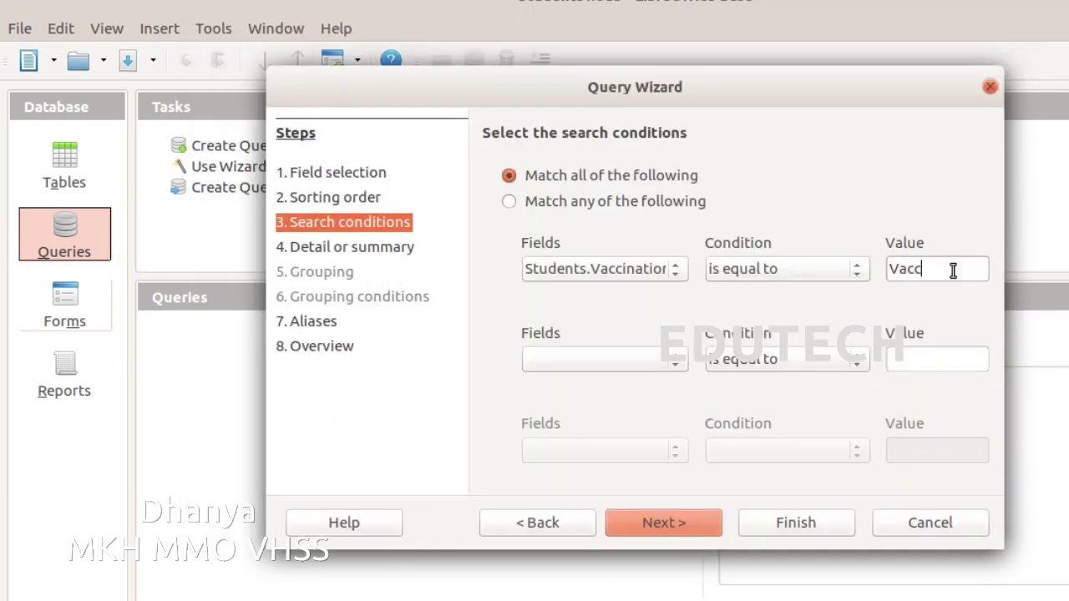
text(inated)
Step: Keep a detailed query and default aliases, then finish to display Query_Students' 24 records
click(675, 531)
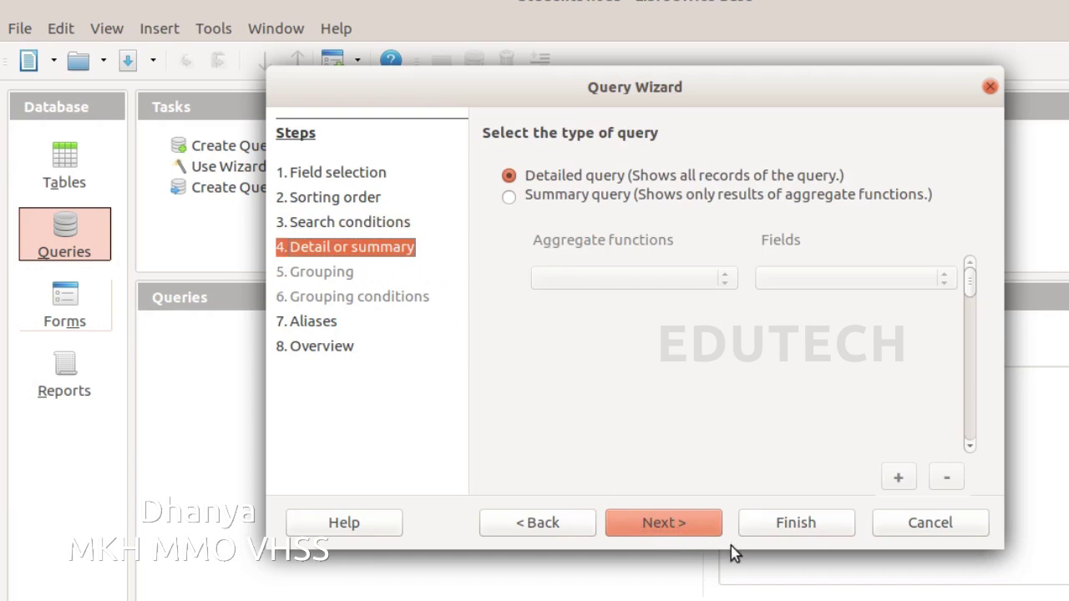
click(668, 525)
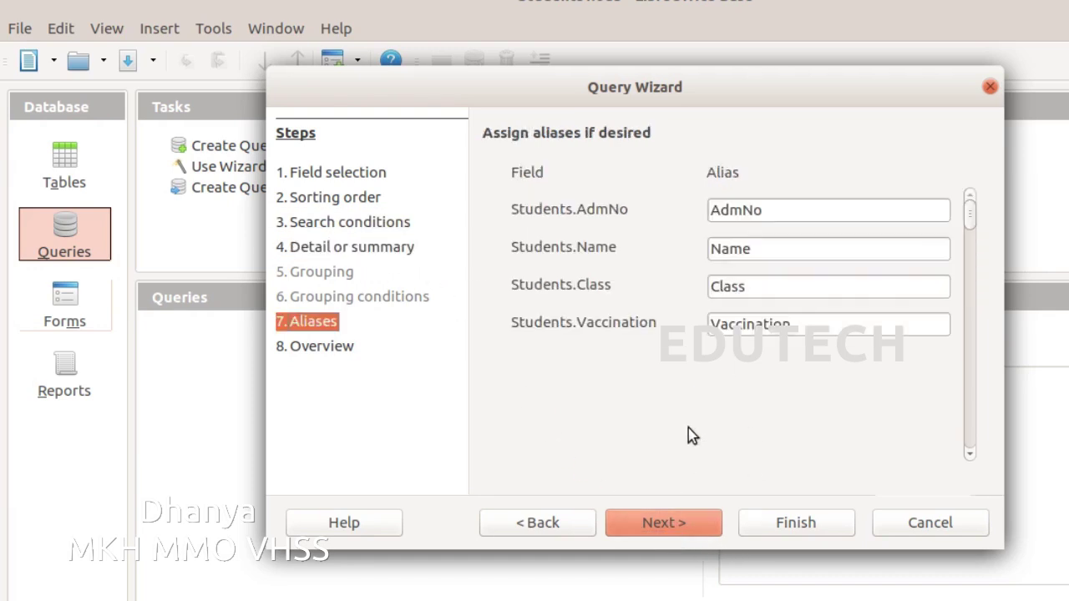
click(678, 527)
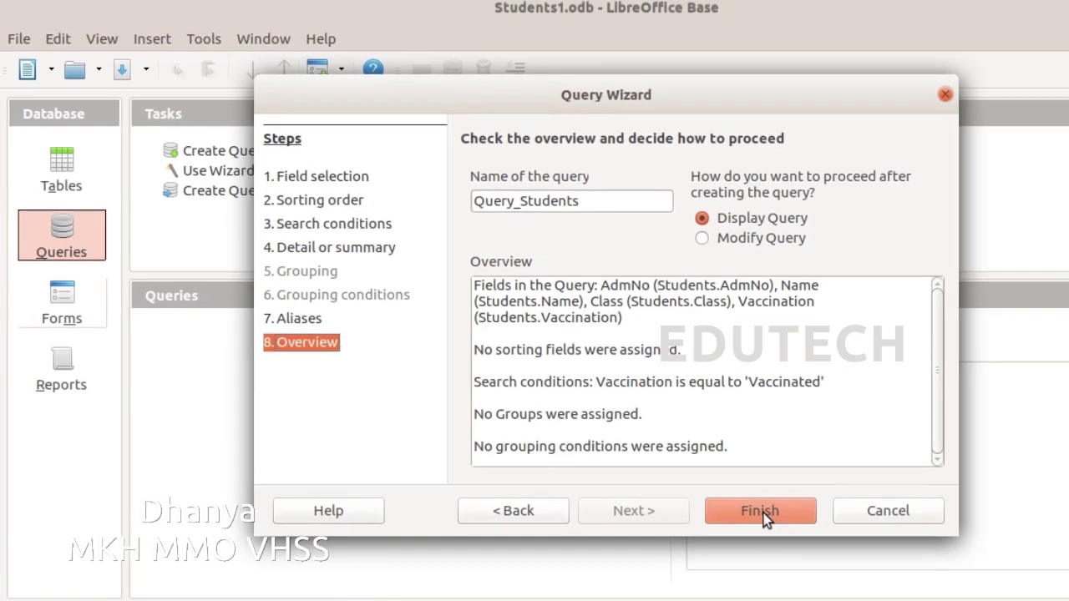
click(798, 525)
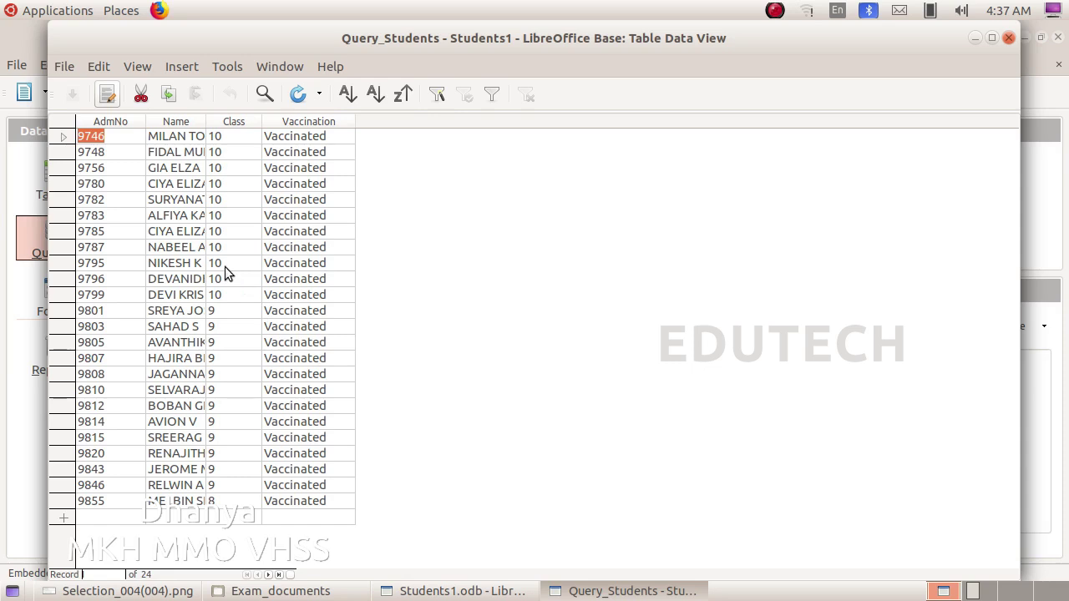
Step: Widen the Name column in the Query_Students results, close them, and bring up the question image
click(200, 124)
drag(205, 122, 236, 122)
click(383, 332)
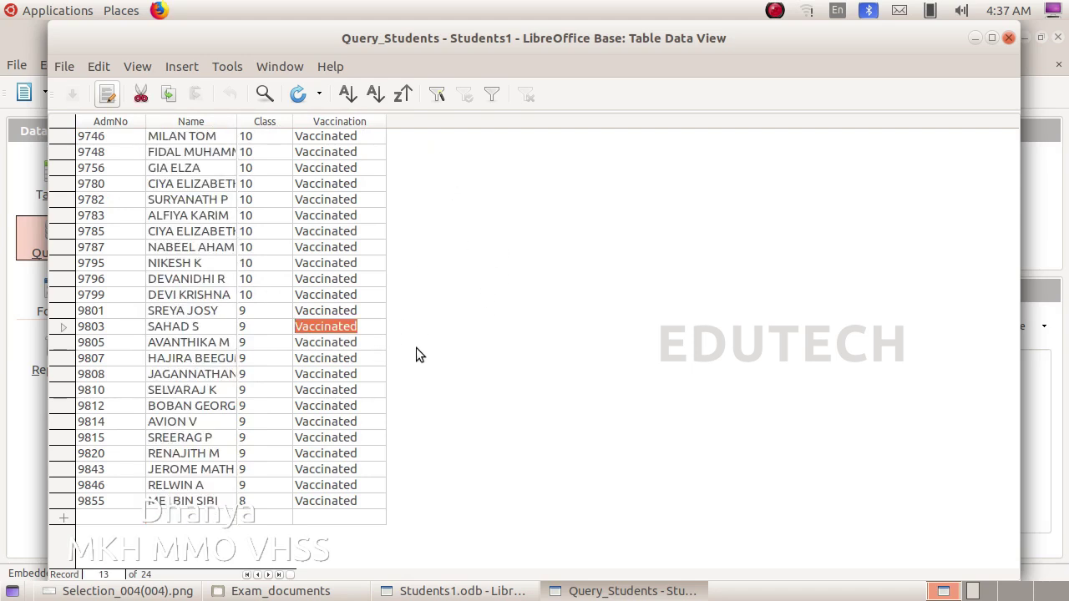
click(1009, 38)
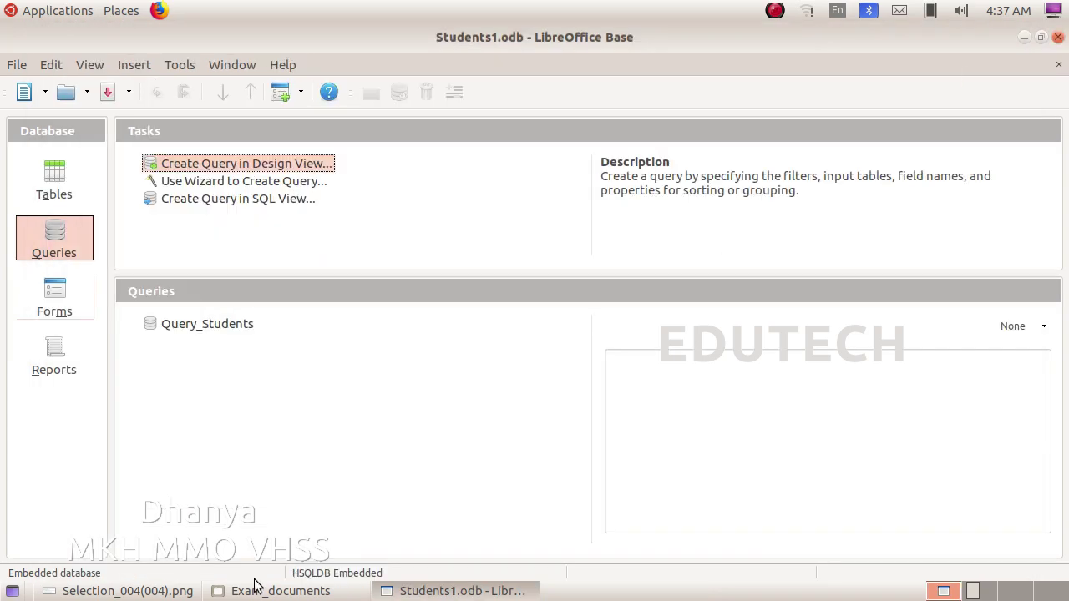
click(189, 591)
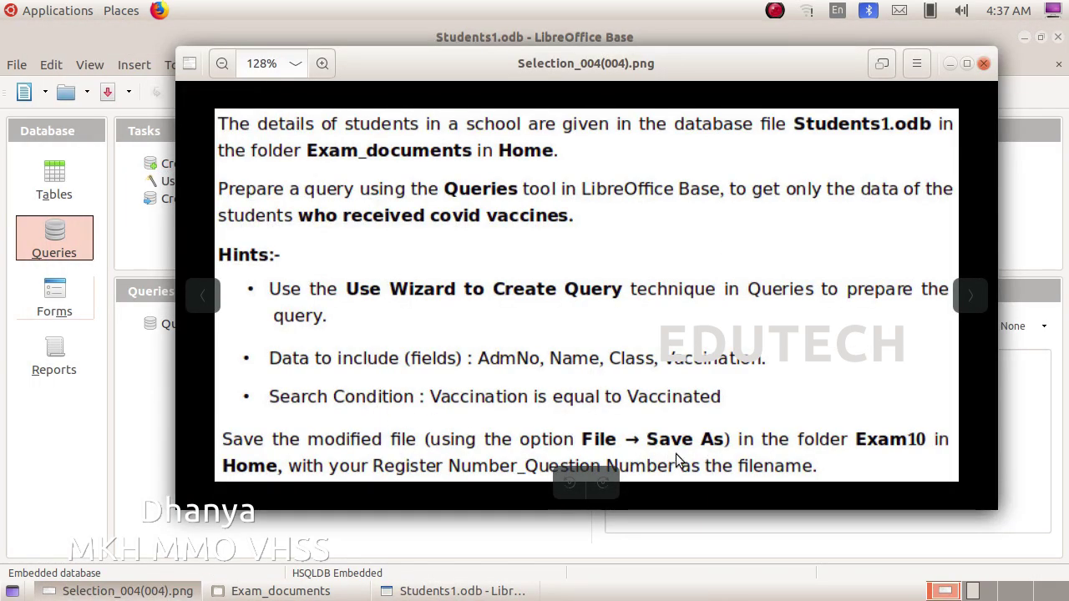
Step: Bring the Students1.odb database window back to the front after rechecking the question
click(125, 406)
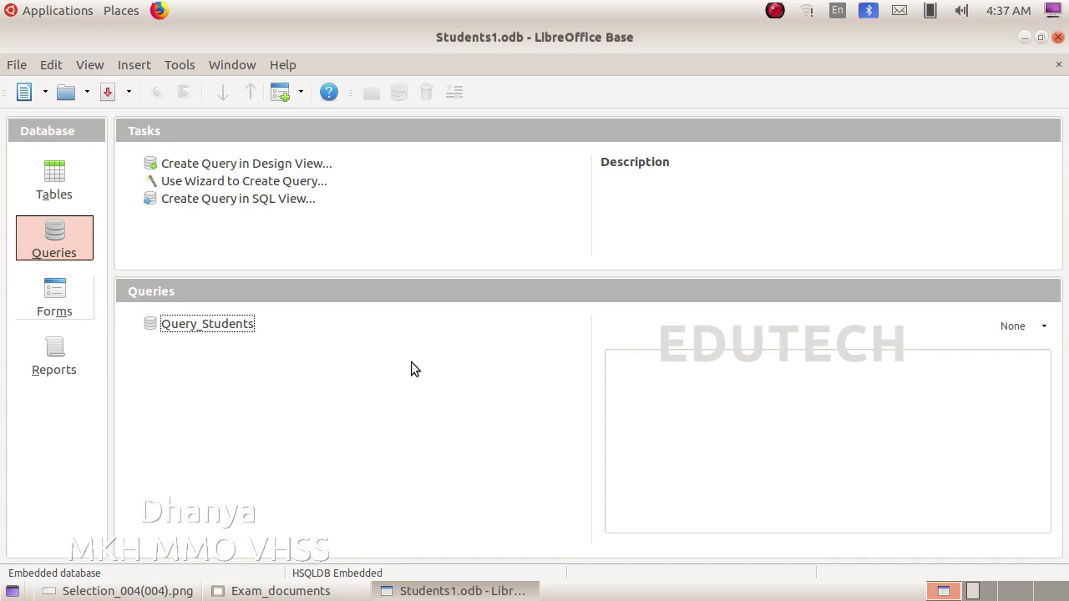
Step: Save the database as a copy in Exam10, named with the register number plus '_3'
click(11, 67)
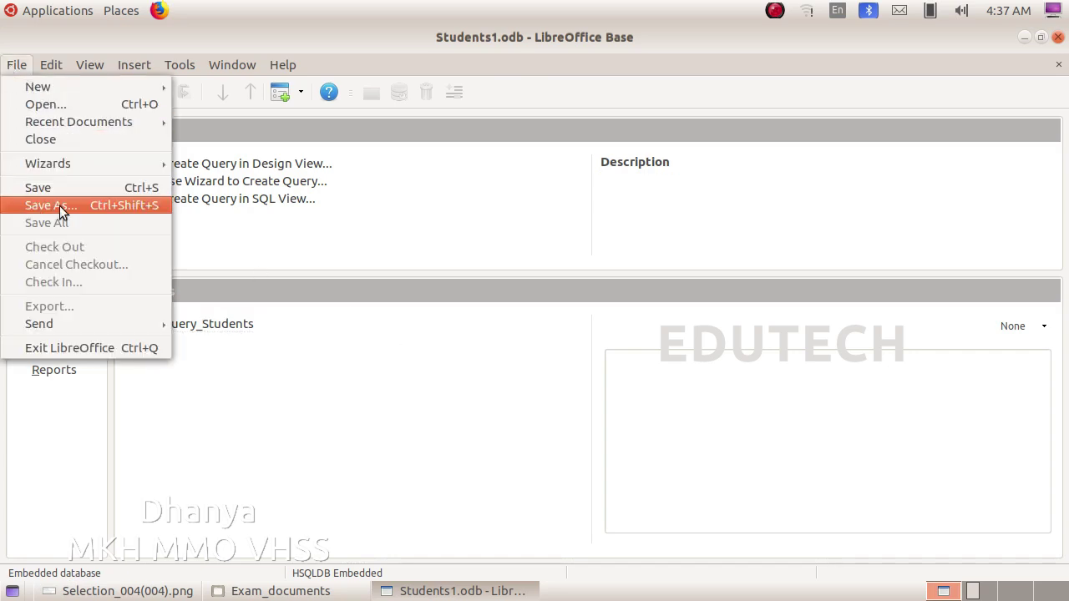
click(81, 204)
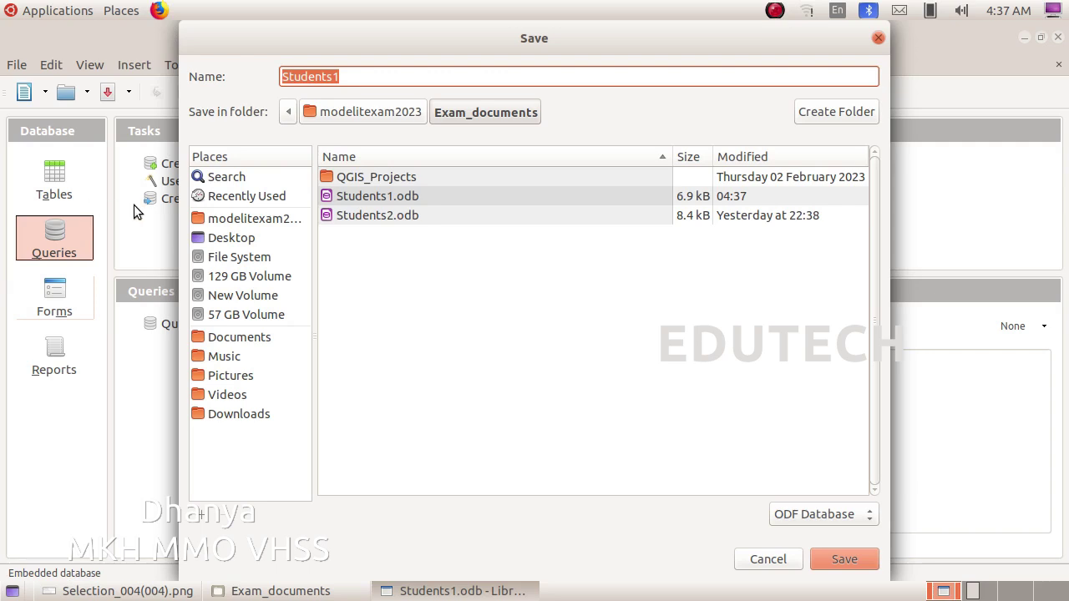
click(246, 220)
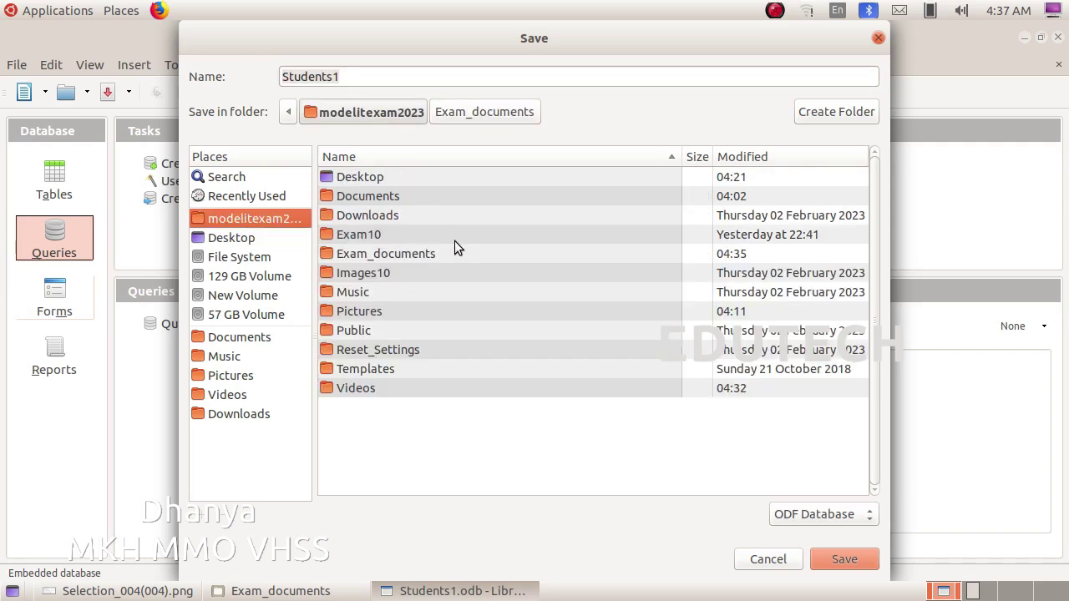
double_click(384, 237)
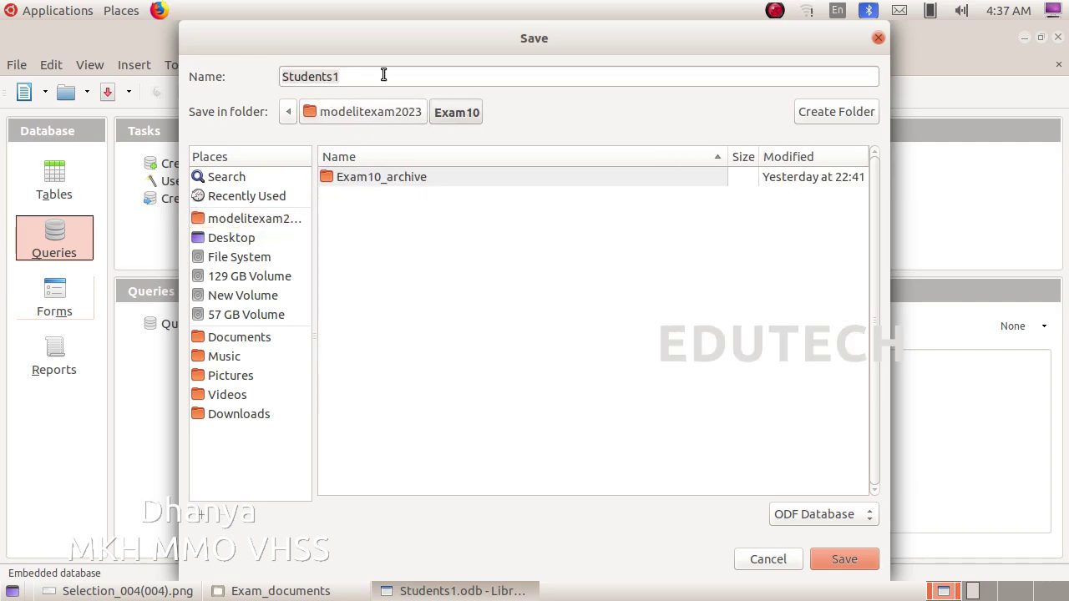
drag(383, 76, 237, 68)
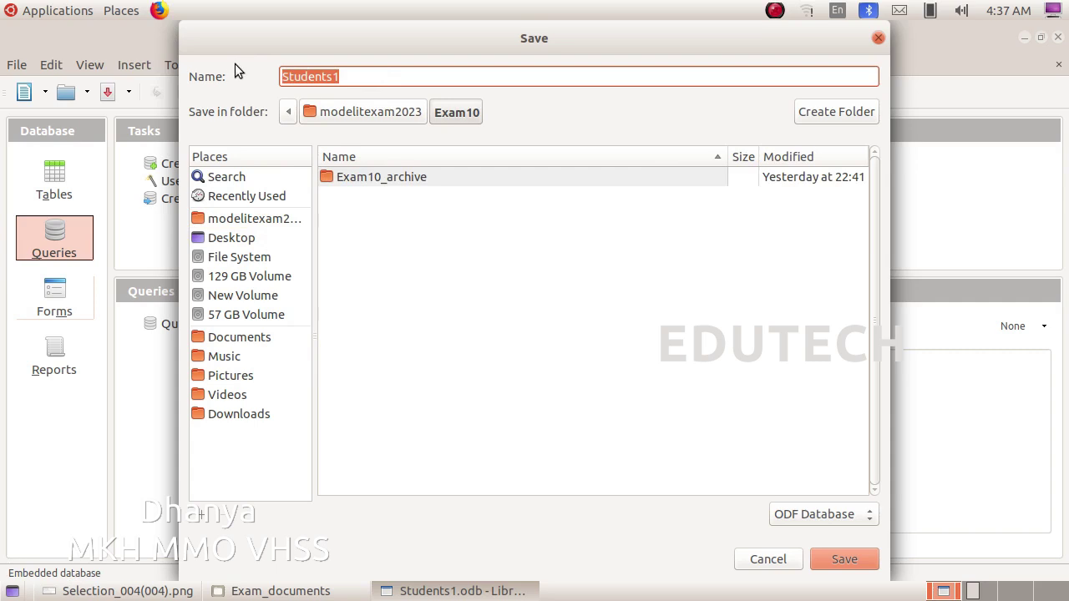
text(9)
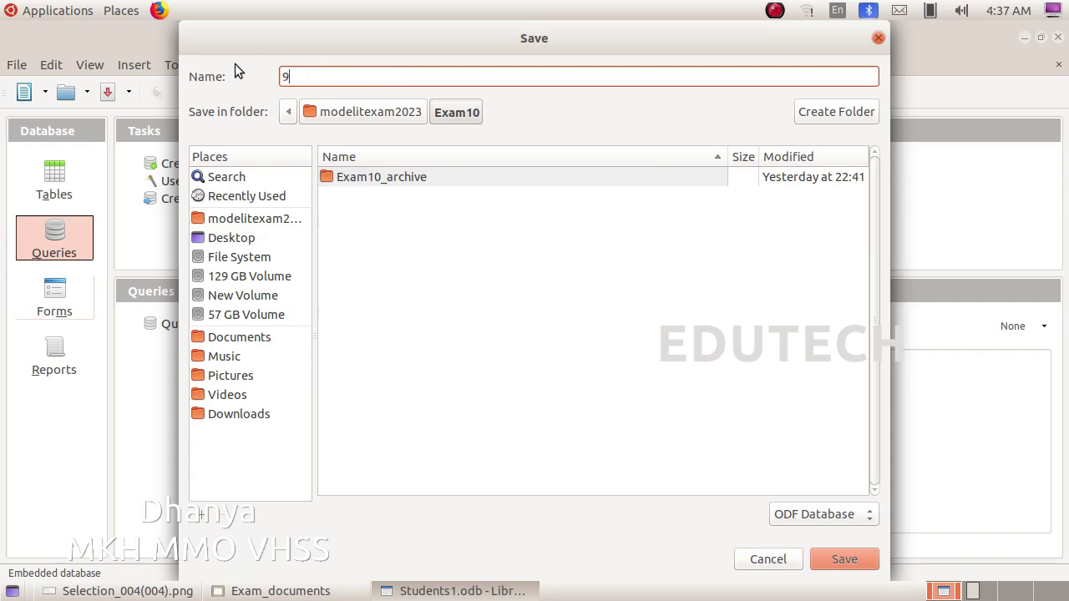
text(3278_3)
Step: Confirm saving the copy into Exam10, then advance to the Malayalam first-language question image
click(844, 559)
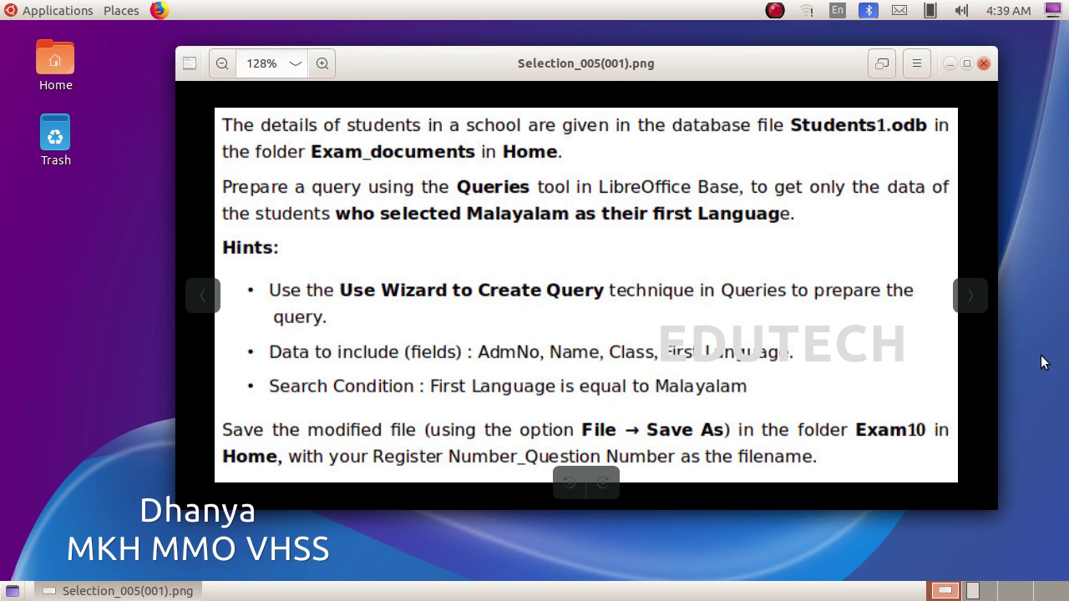
click(969, 297)
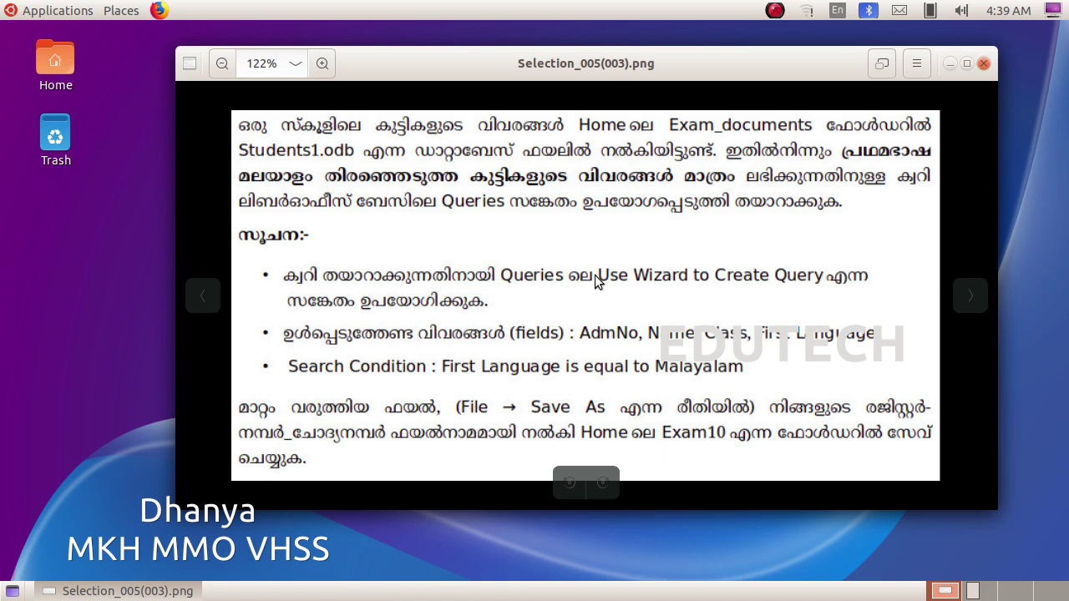
Step: Open Students1.odb from the Exam_documents folder in the Home directory
click(122, 11)
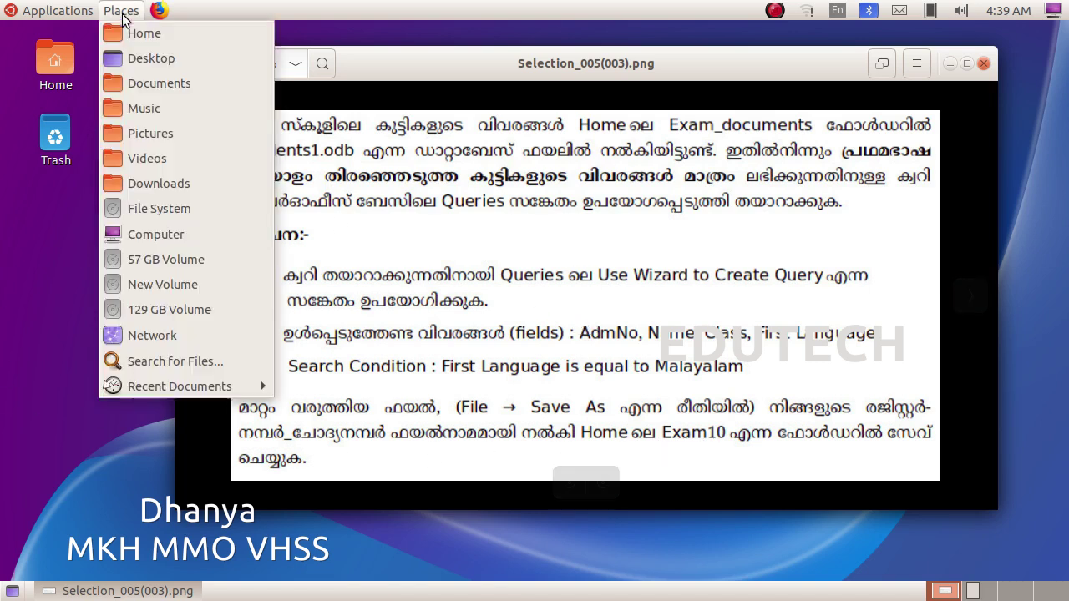
click(134, 32)
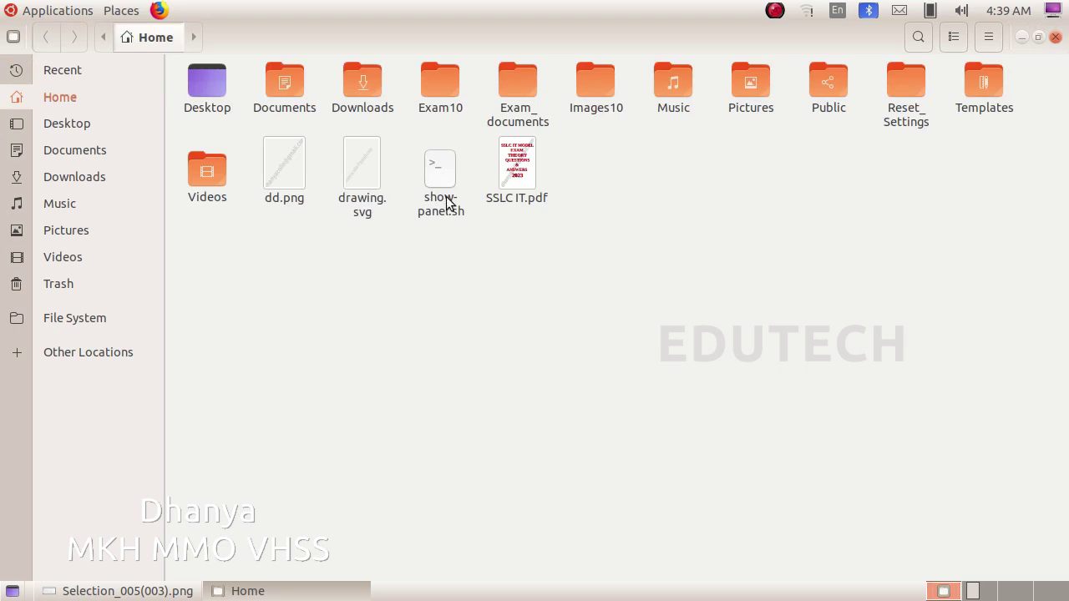
double_click(511, 126)
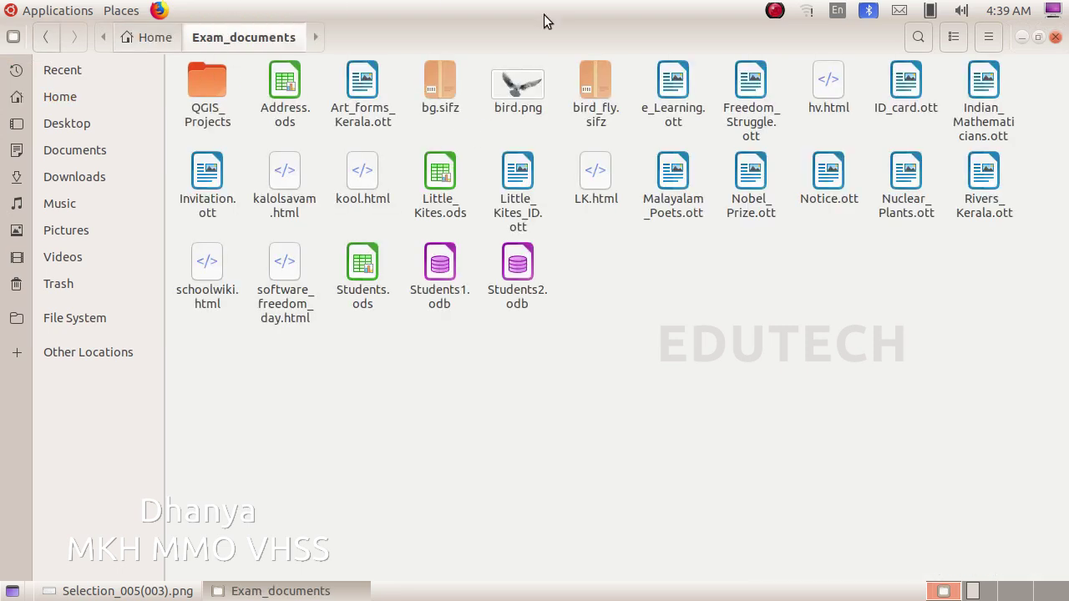
double_click(440, 267)
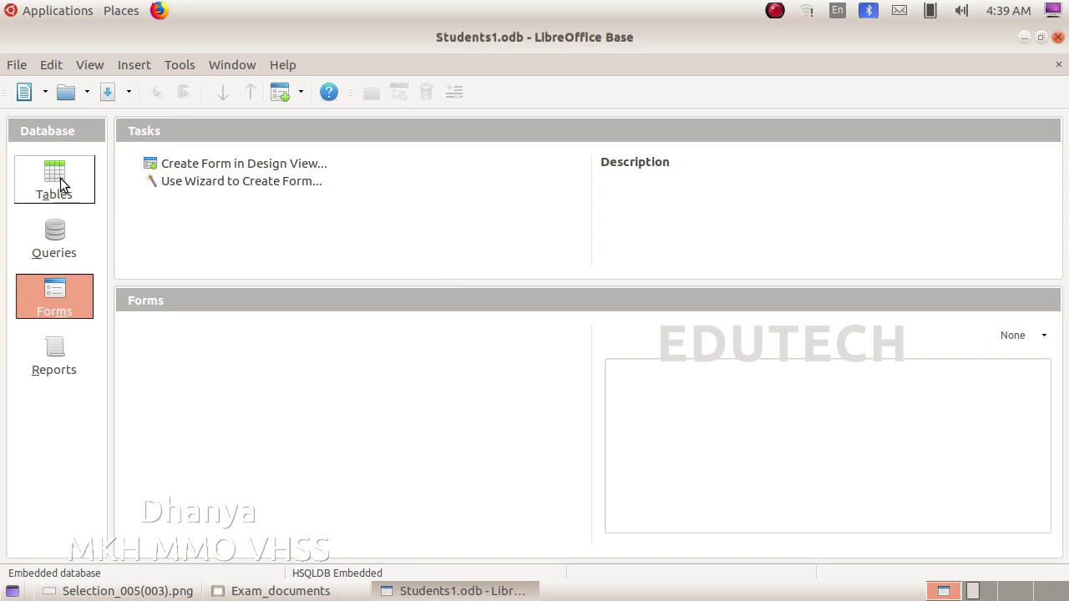
Step: Review the Students table records, close them, and show the empty Queries section
click(61, 177)
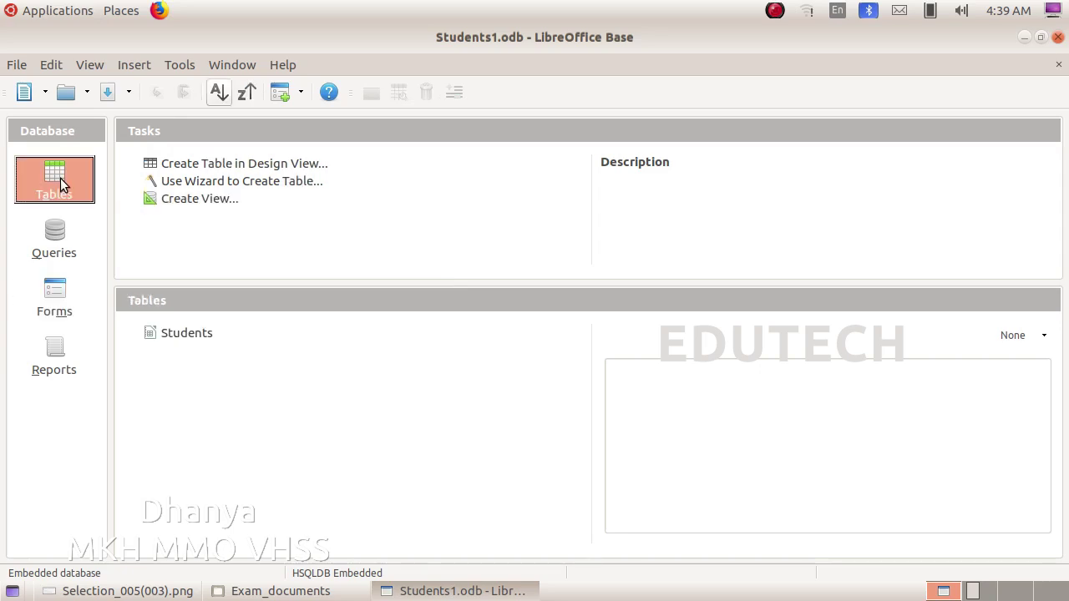
double_click(187, 332)
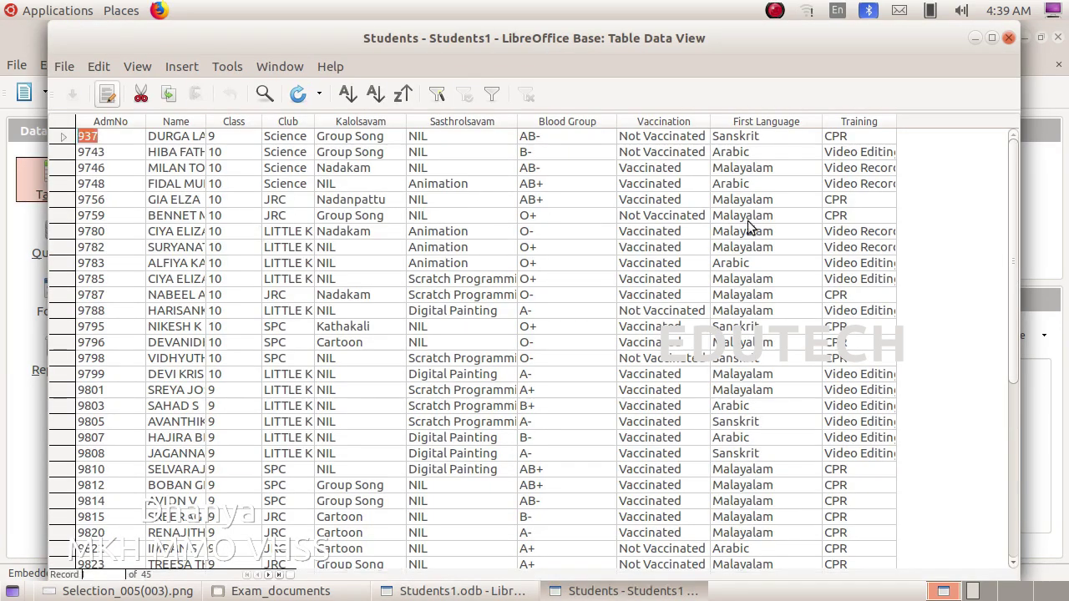
click(1007, 39)
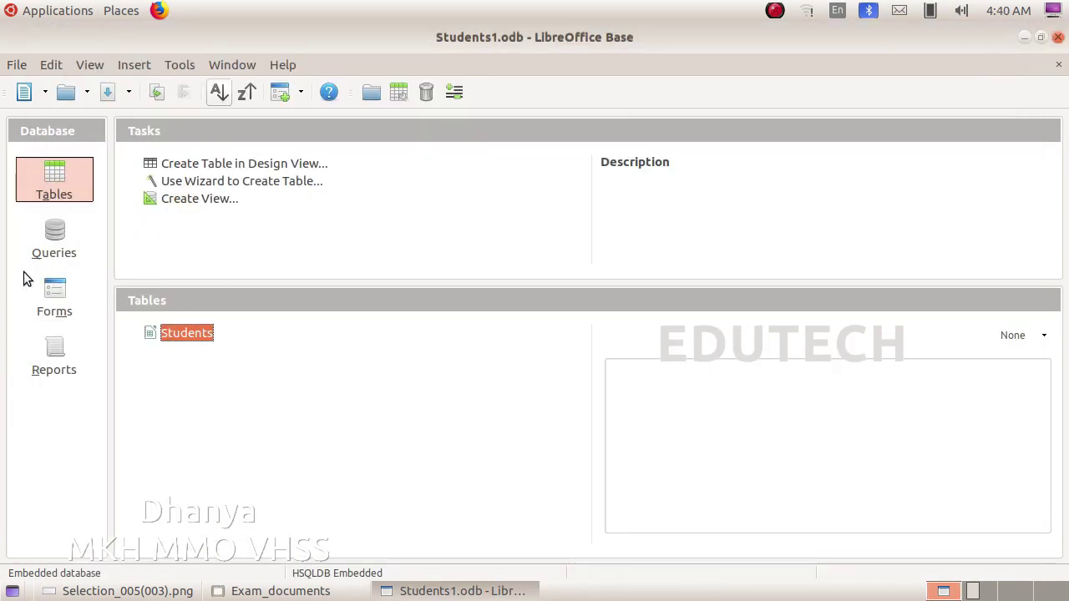
click(55, 246)
Step: Start the Query Wizard and add AdmNo, Name, Class and First Language from Students
mouse_move(205, 184)
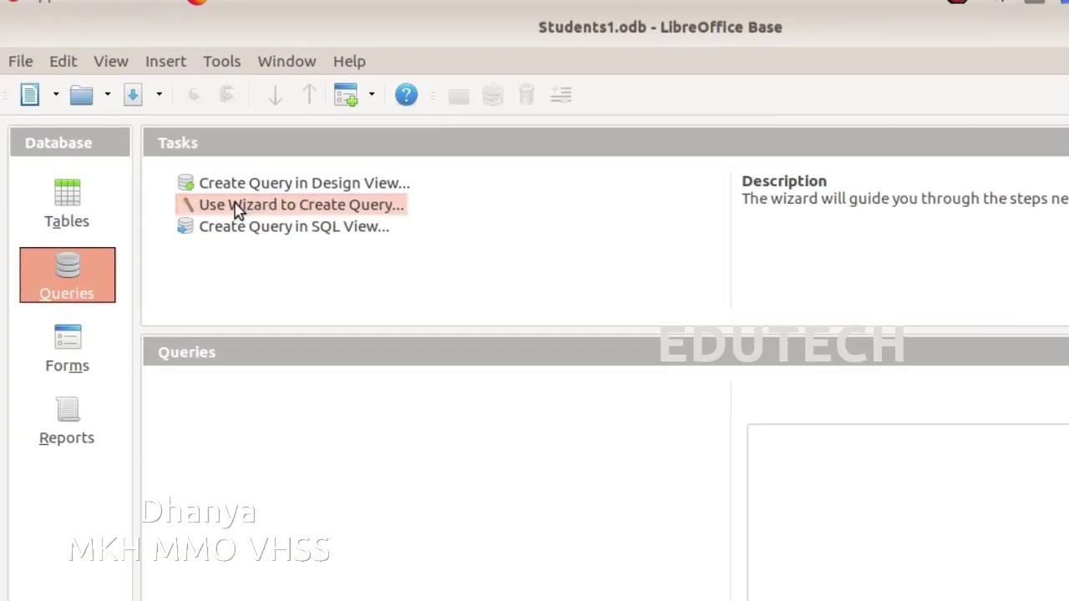
click(237, 207)
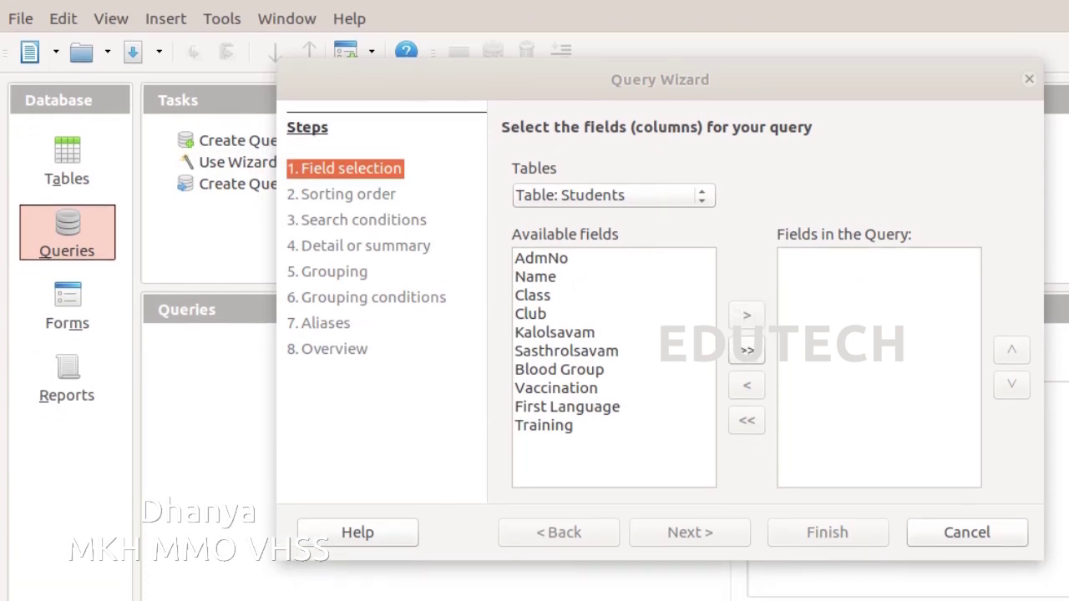
click(580, 259)
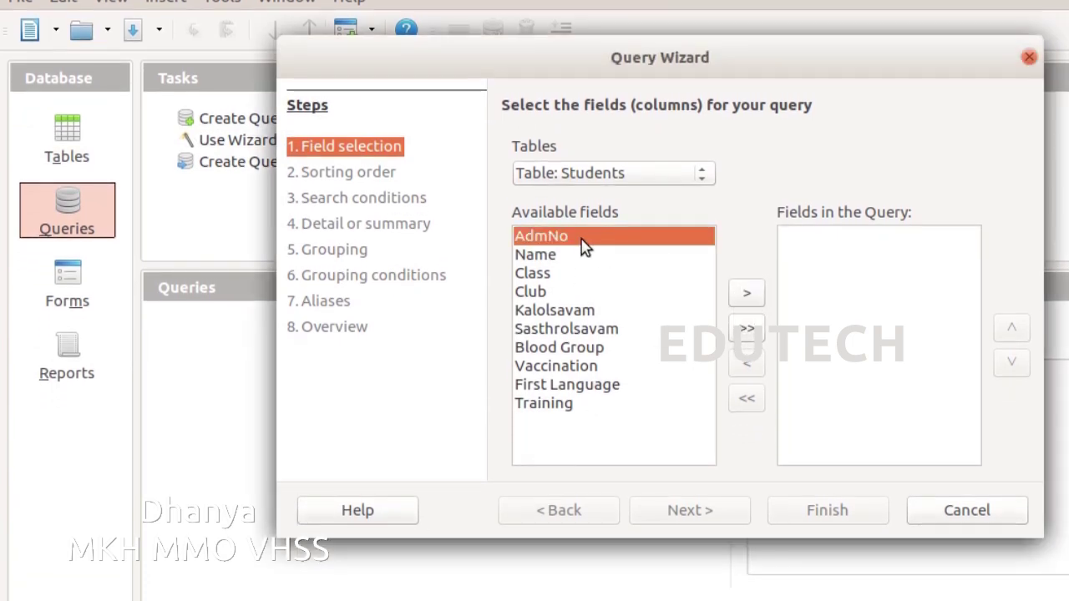
click(746, 293)
key(alt+Tab)
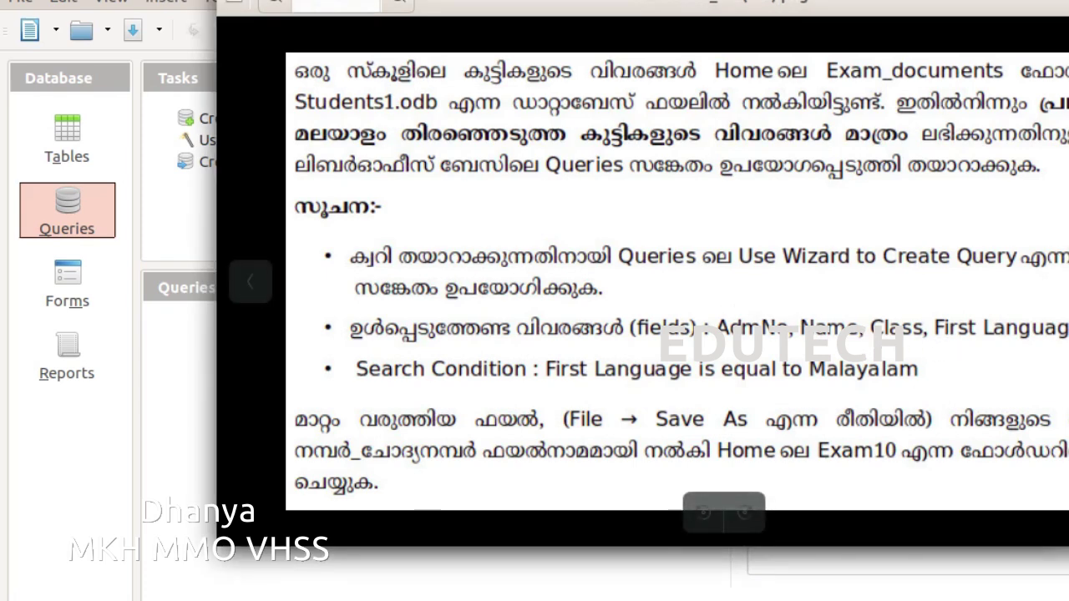
key(alt+Tab)
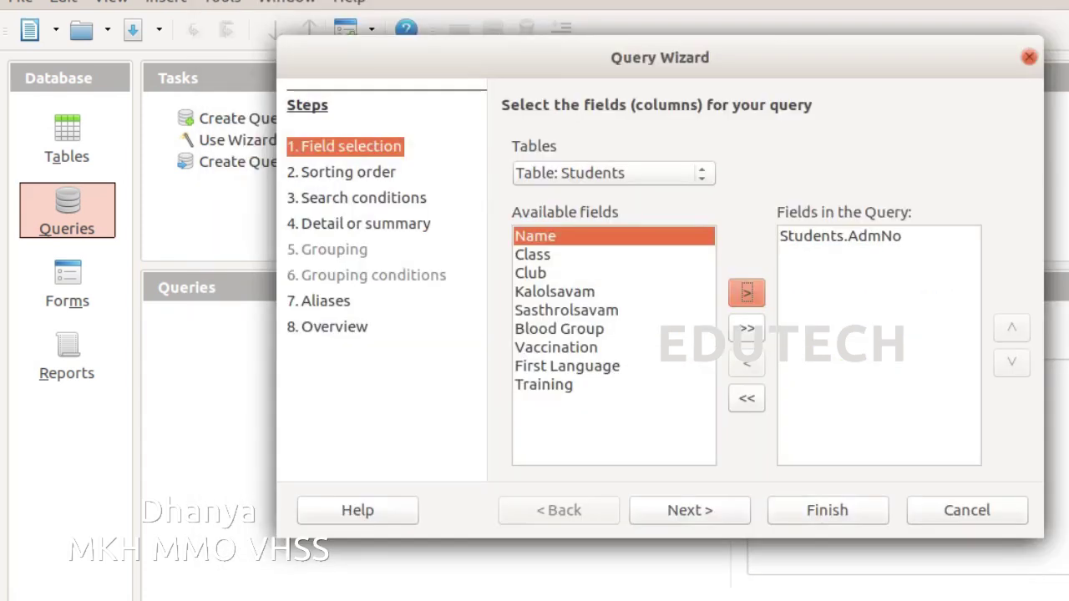
click(746, 296)
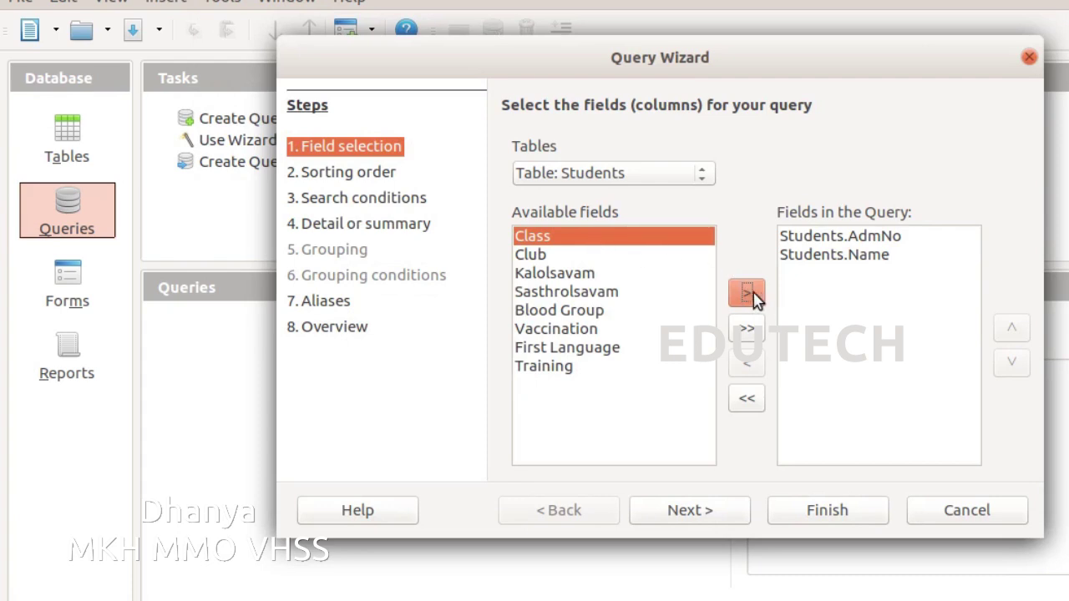
click(753, 292)
click(582, 334)
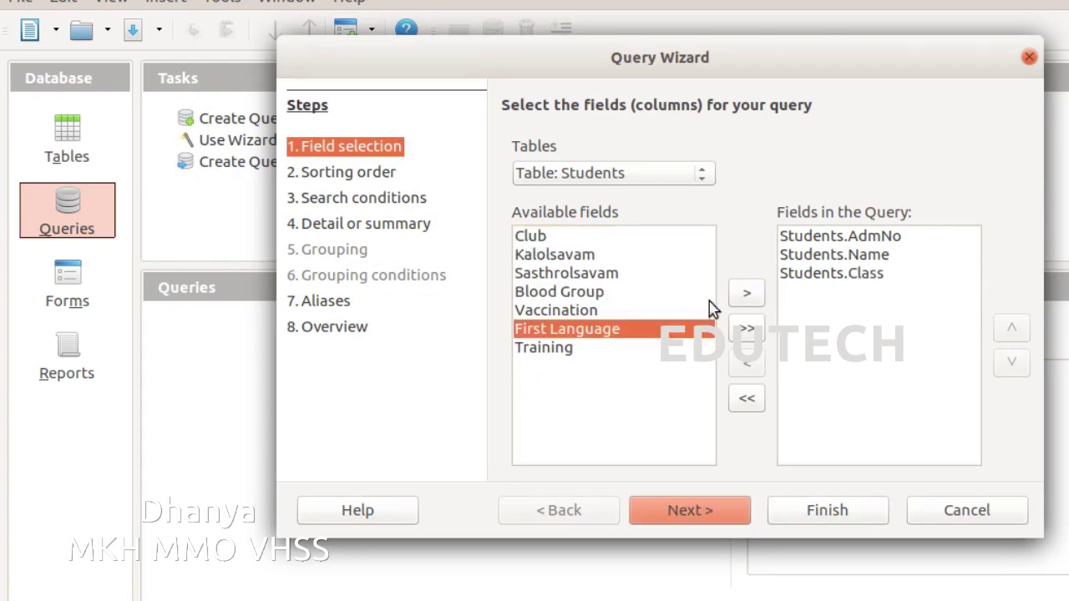
click(744, 294)
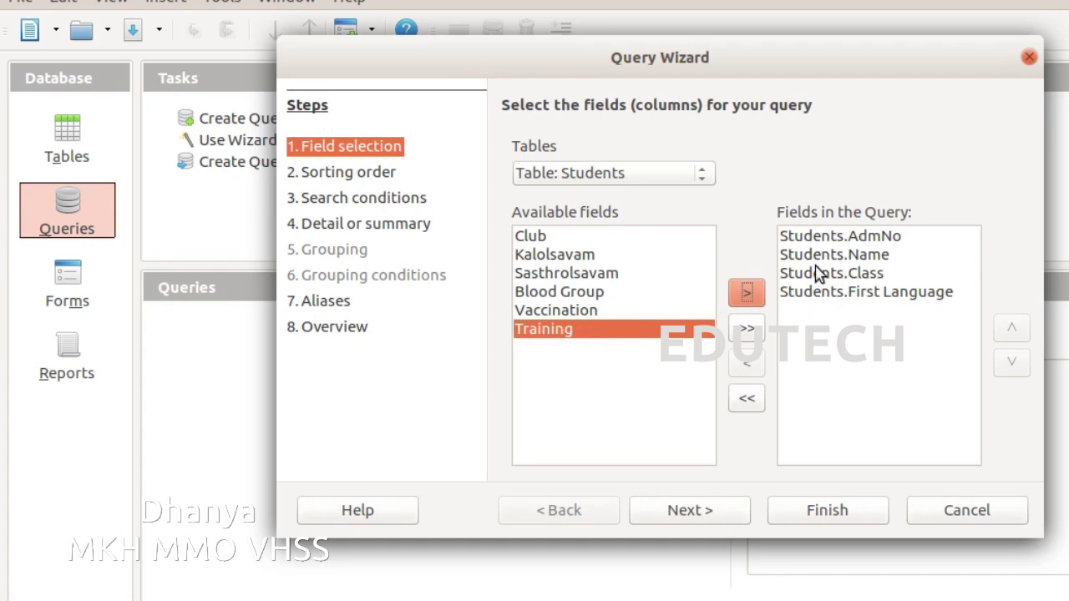
click(690, 513)
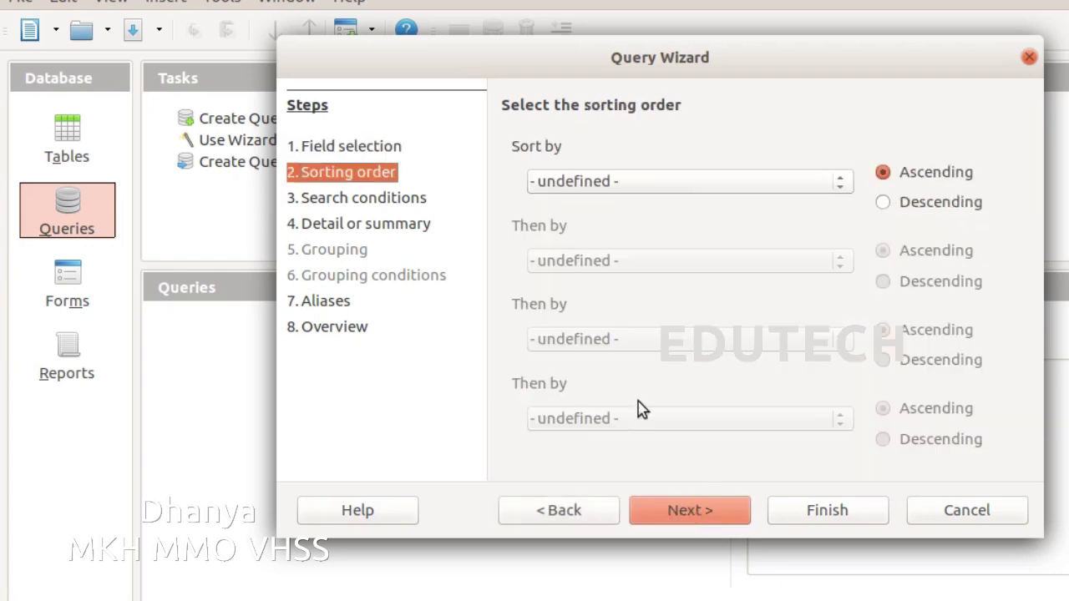
Step: Skip sorting and set the search condition First Language is equal to Malayalam
click(690, 514)
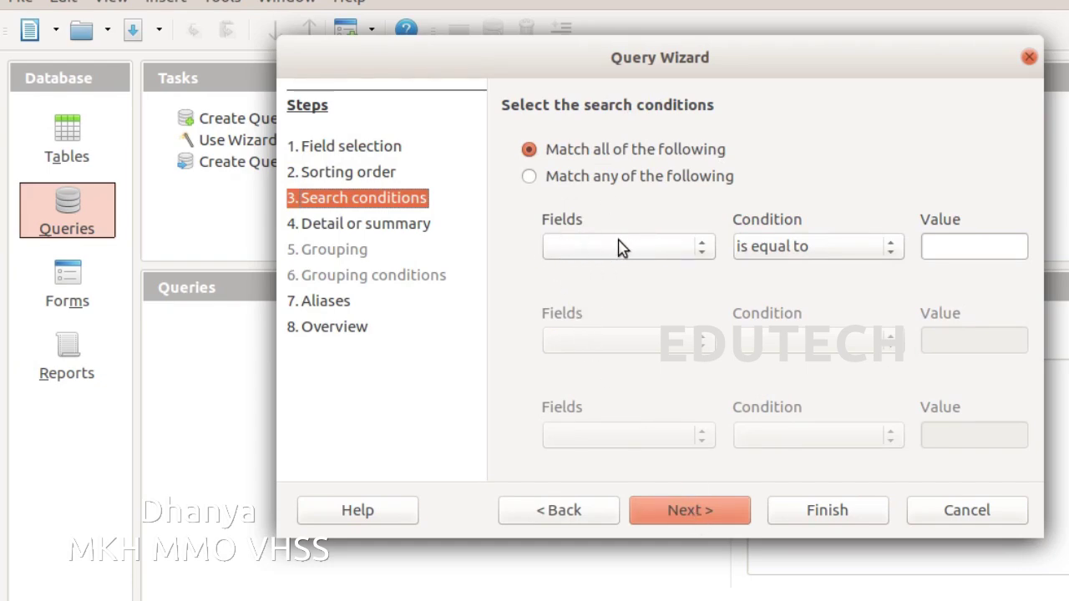
key(alt+Tab)
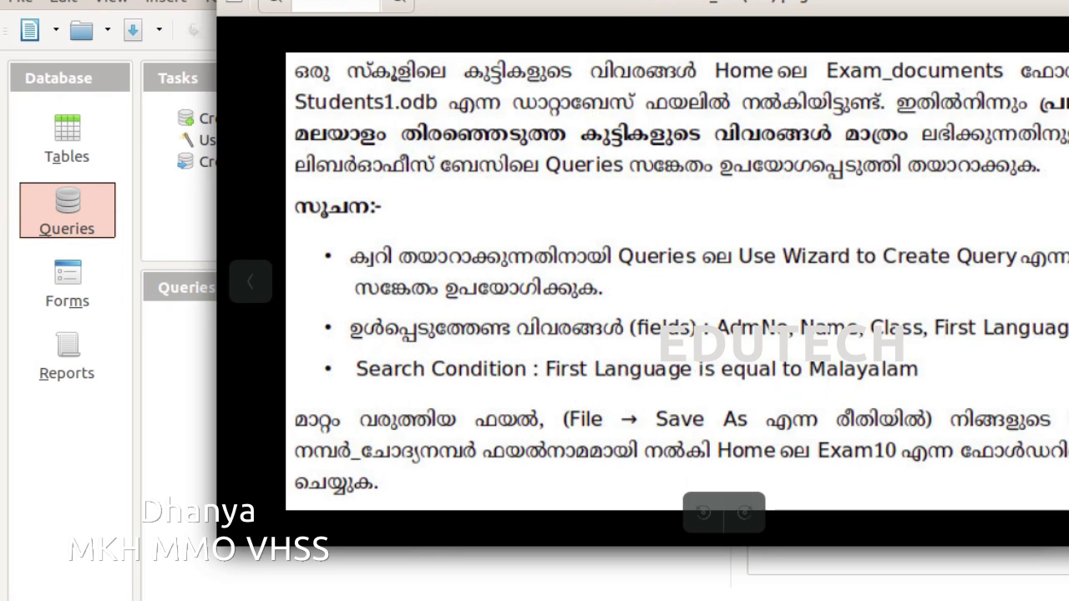
key(alt+Tab)
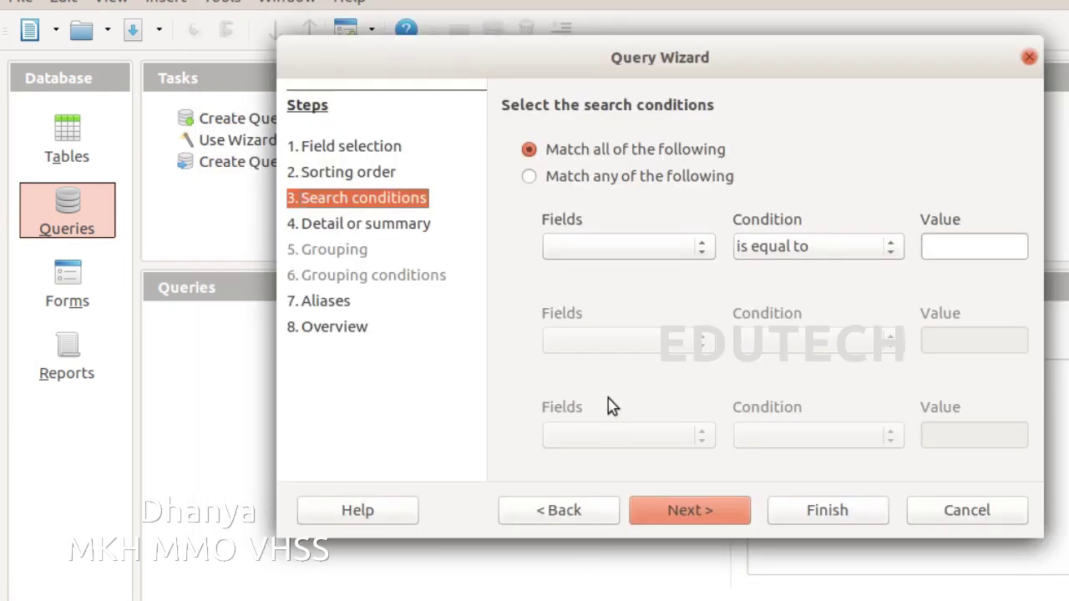
click(593, 251)
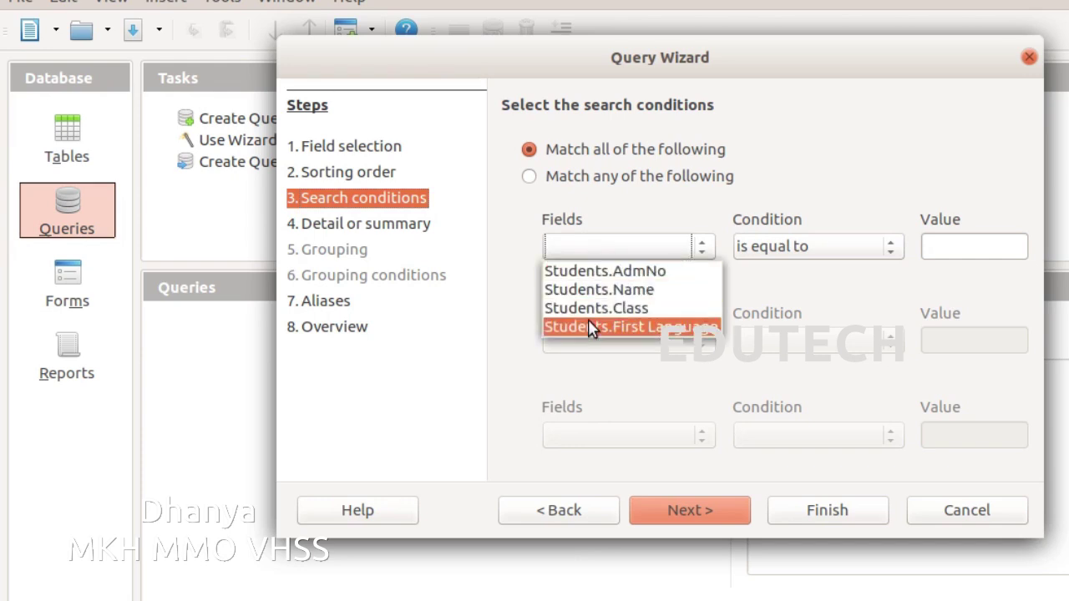
click(673, 333)
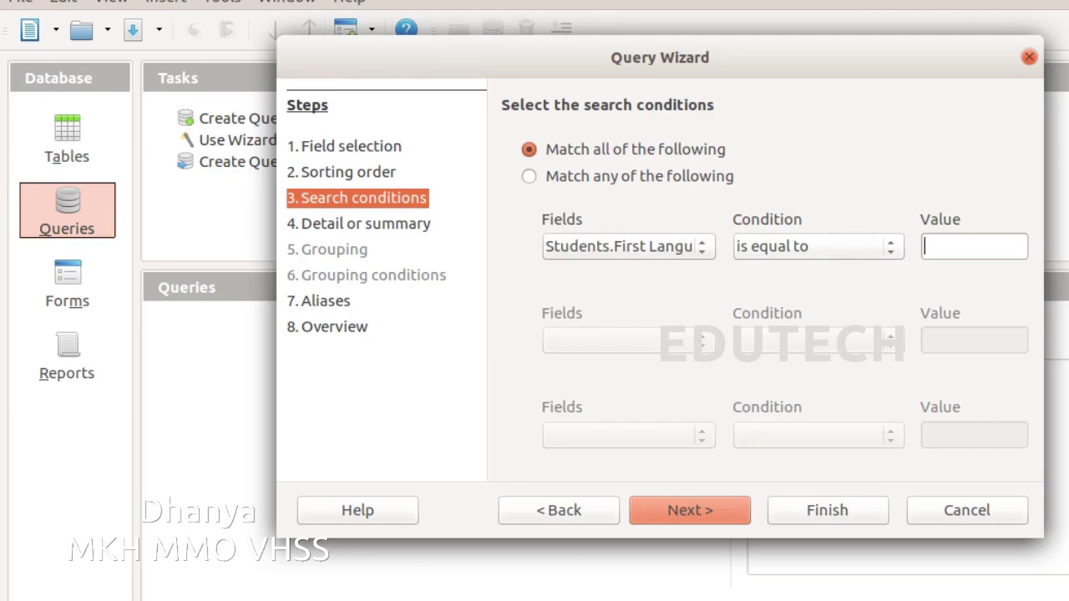
key(alt+Tab)
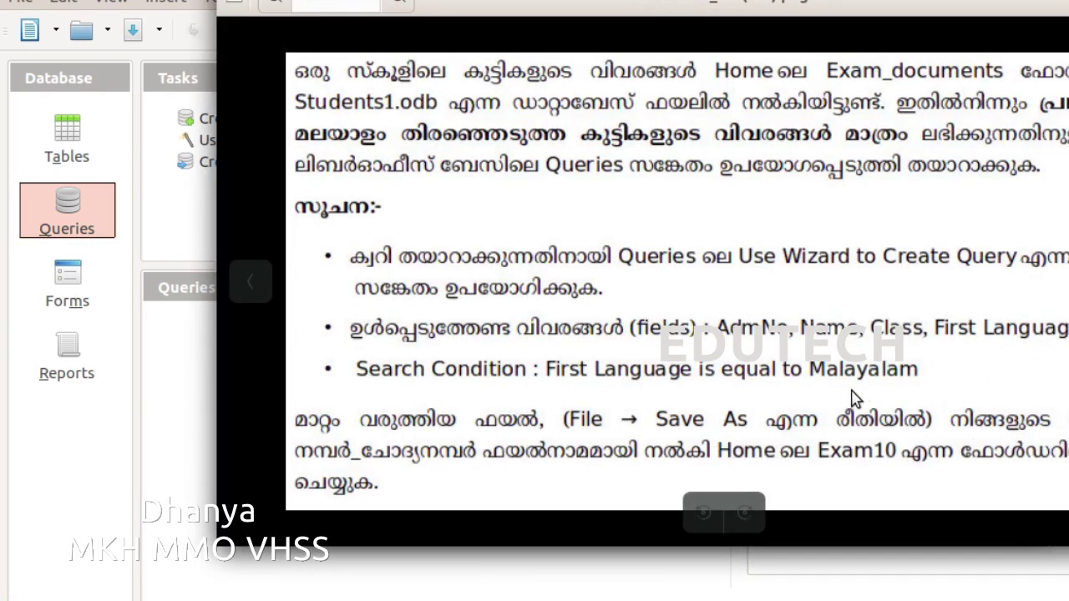
key(alt+Tab)
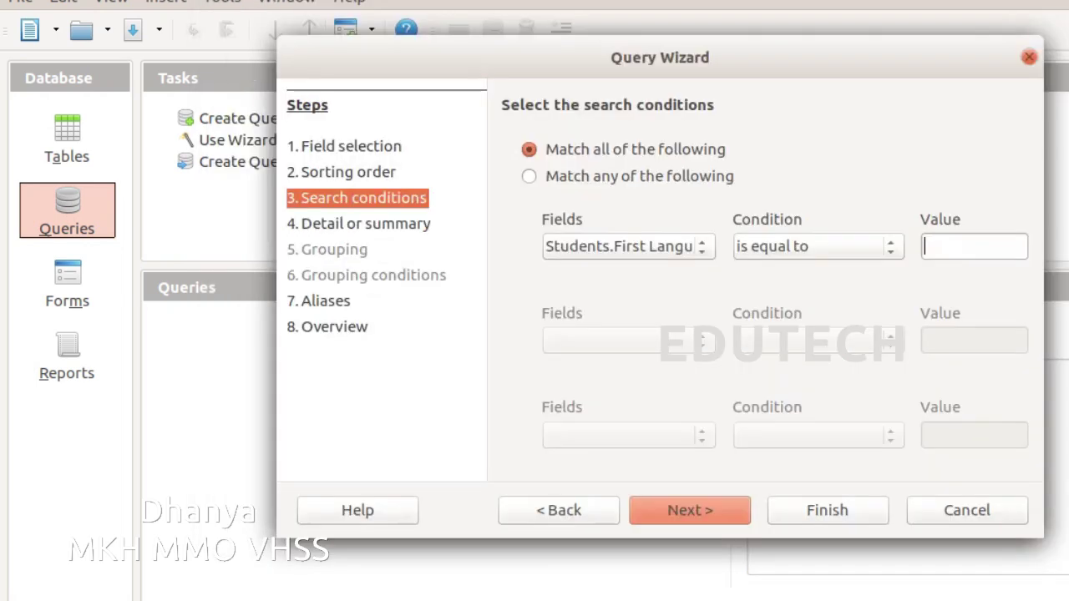
text(Mala)
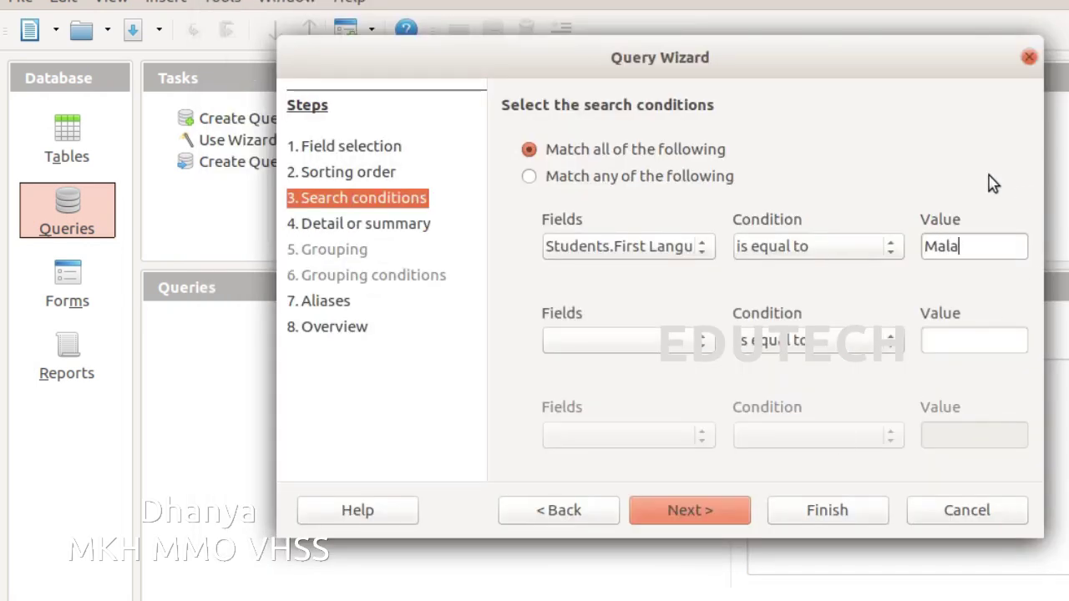
text(yalam)
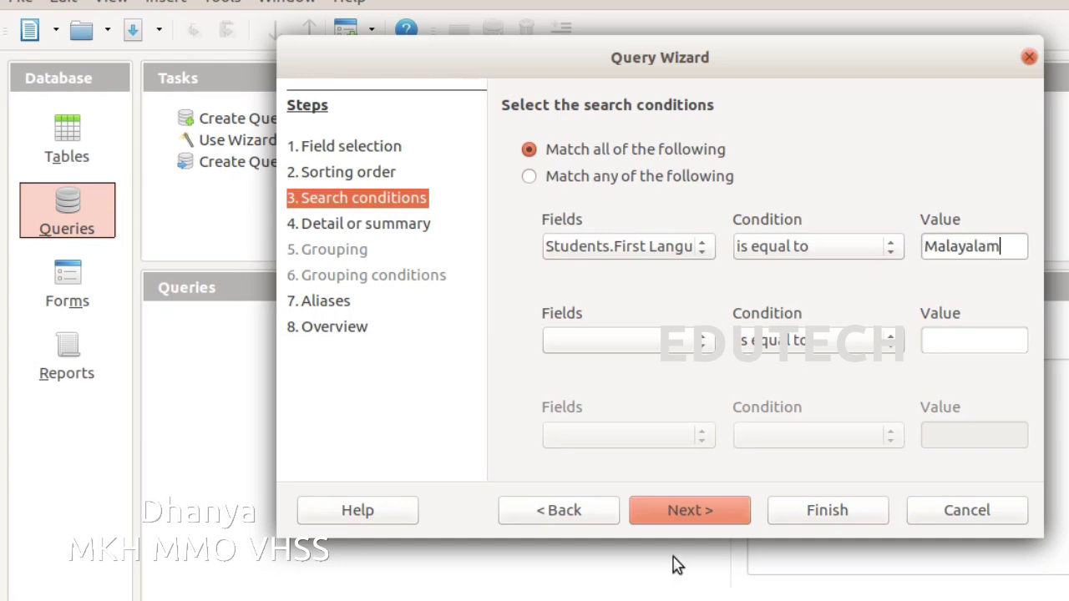
Step: Keep a detailed query with default aliases and finish, creating Query_Students with 27 records
click(678, 517)
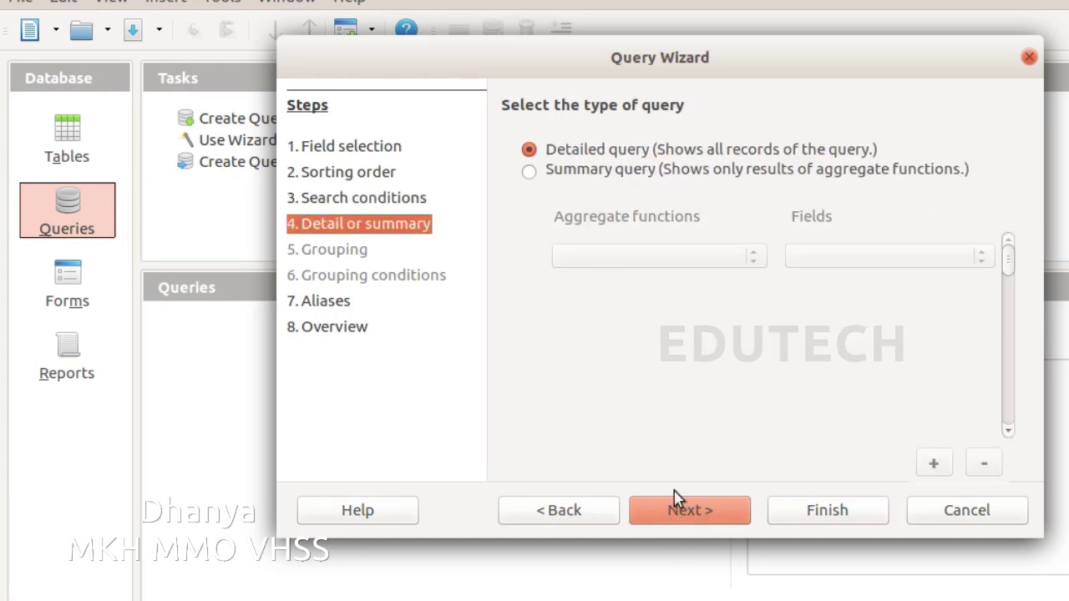
click(714, 518)
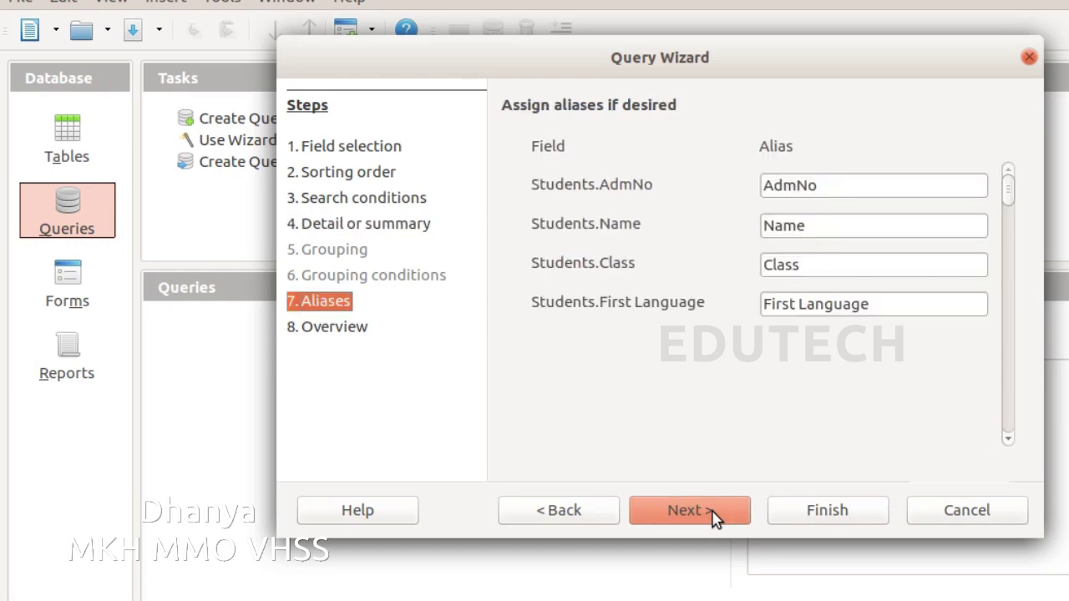
click(699, 518)
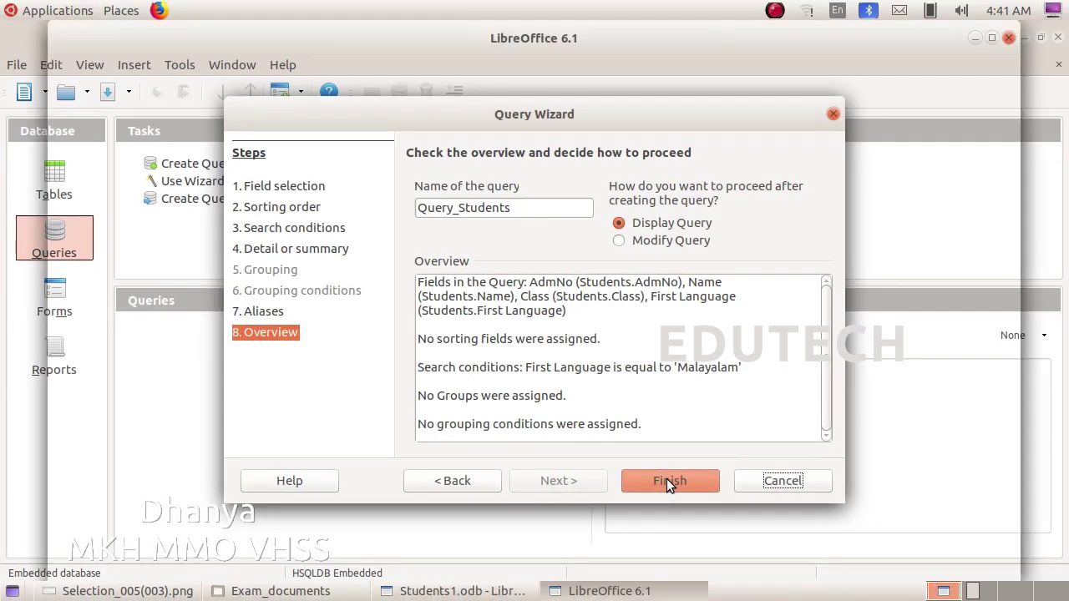
click(826, 510)
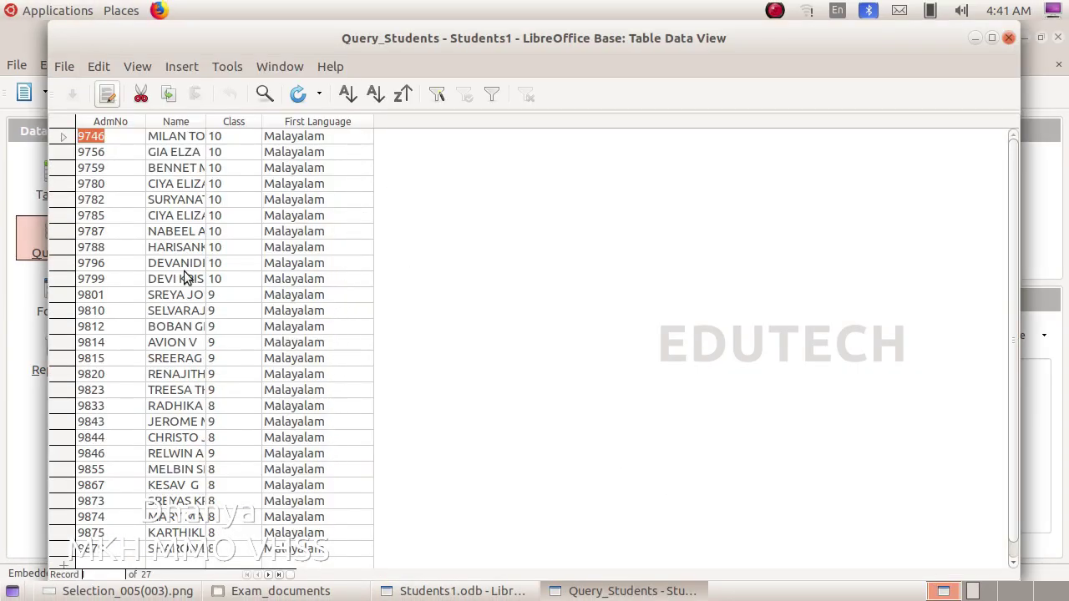
Step: Close the Query_Students results view, returning to the database window
click(1009, 38)
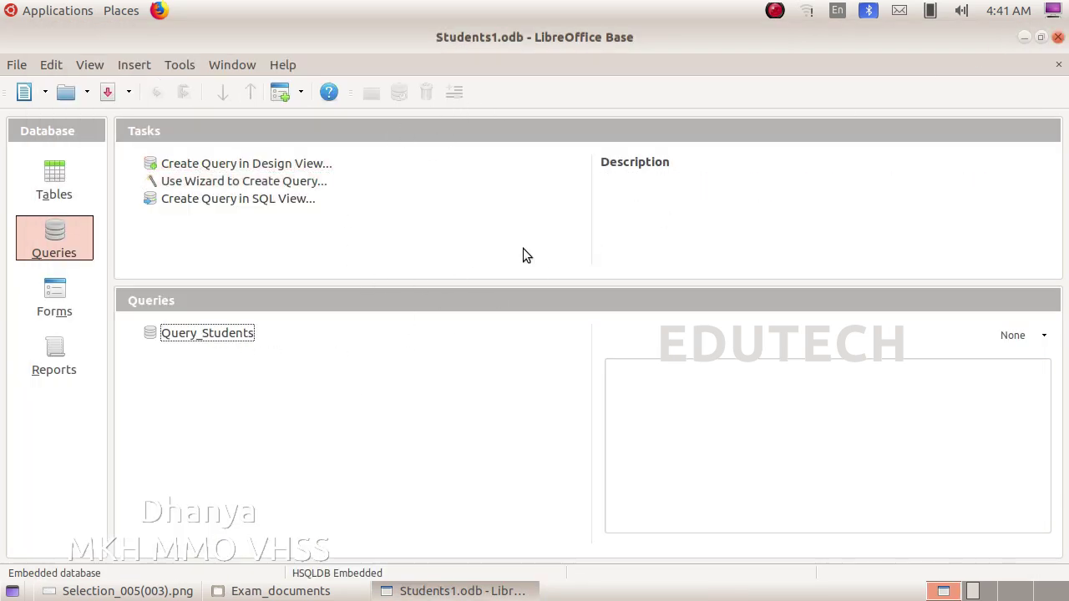
Step: Start saving a copy in modelitexam2023 > Exam10, replacing the name with the register-number file name
click(16, 67)
click(36, 206)
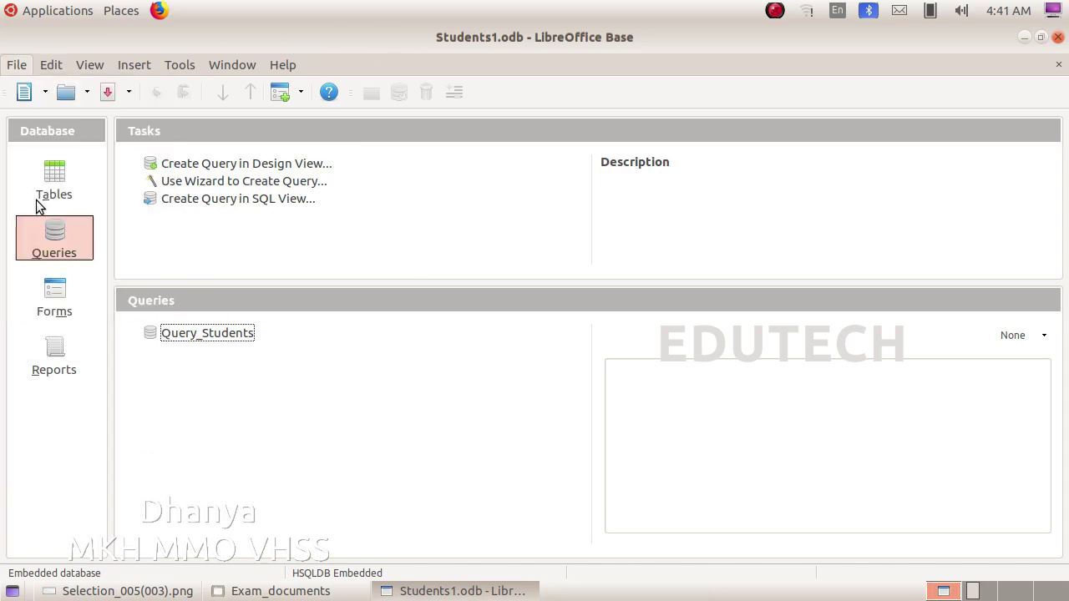
click(245, 218)
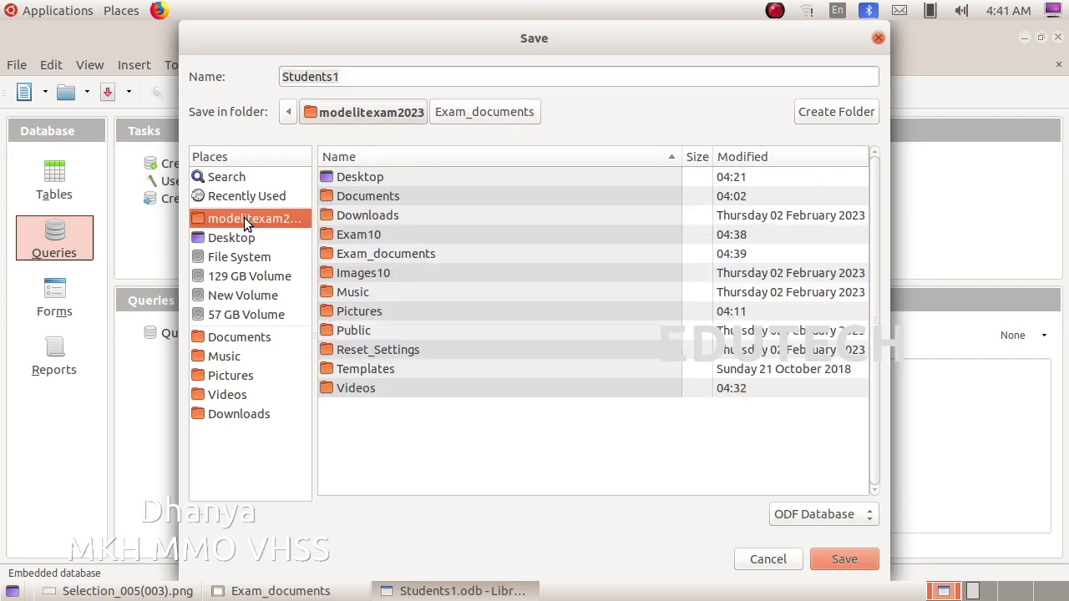
double_click(375, 230)
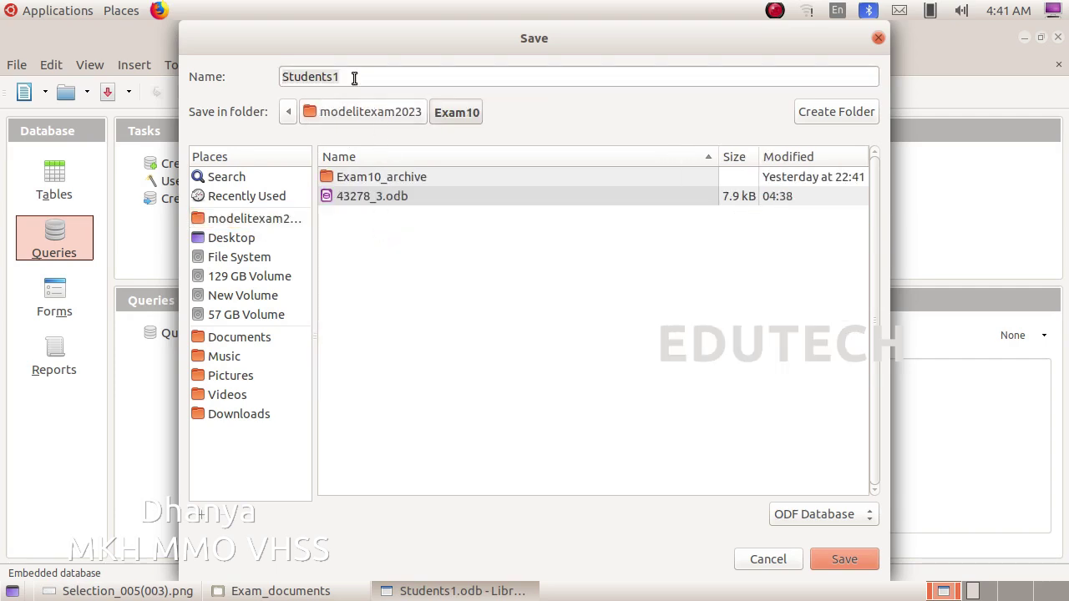
double_click(355, 76)
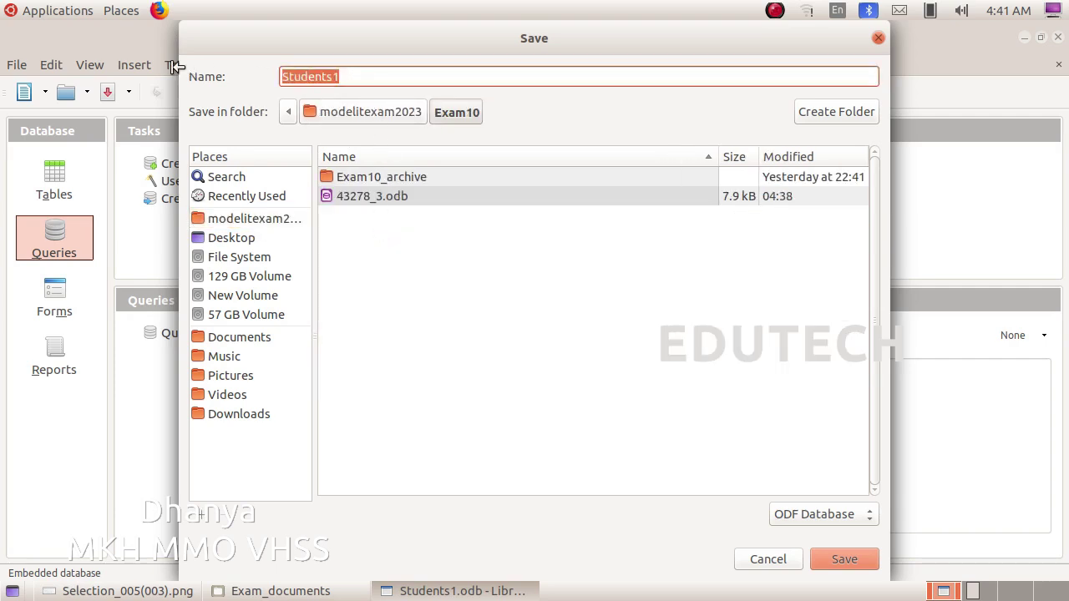
text(45634)
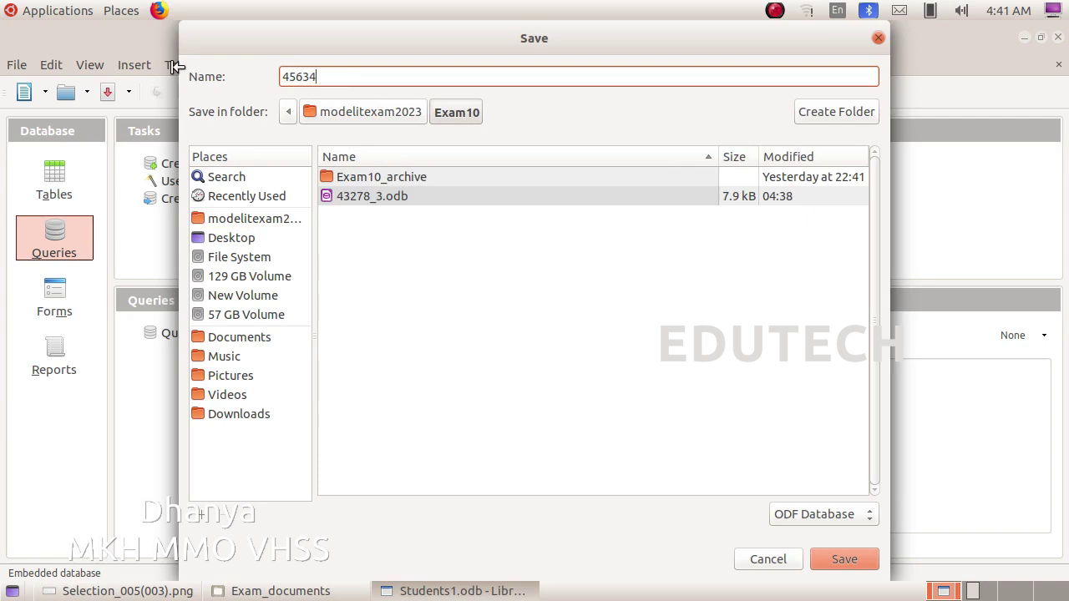